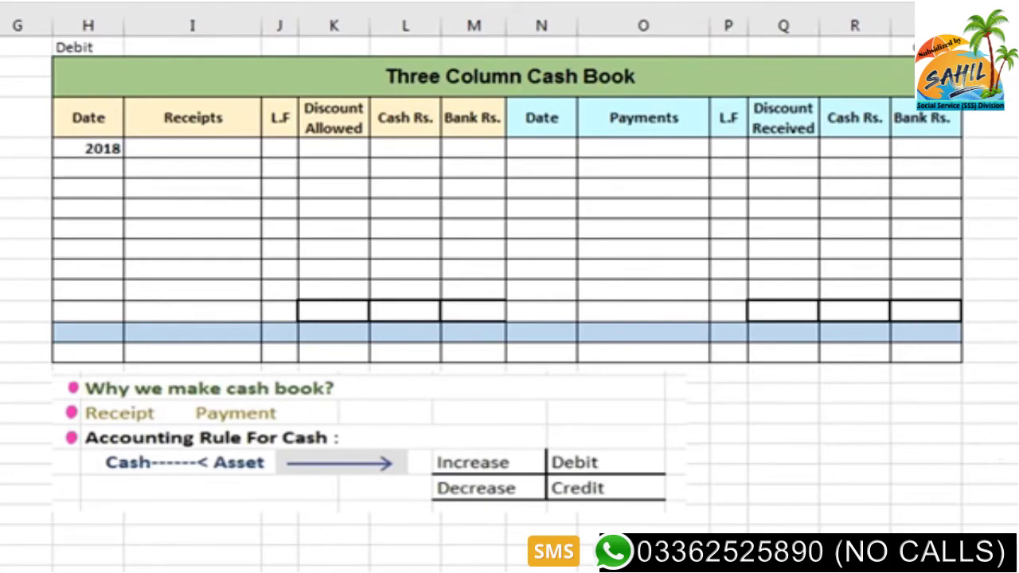
# Step: Note the Lodhi Traders amounts in column Q: 5,200 beside the Jan-04 purchase and 200 beside the Jan-08 return
pyautogui.scroll(5, 509, 303)
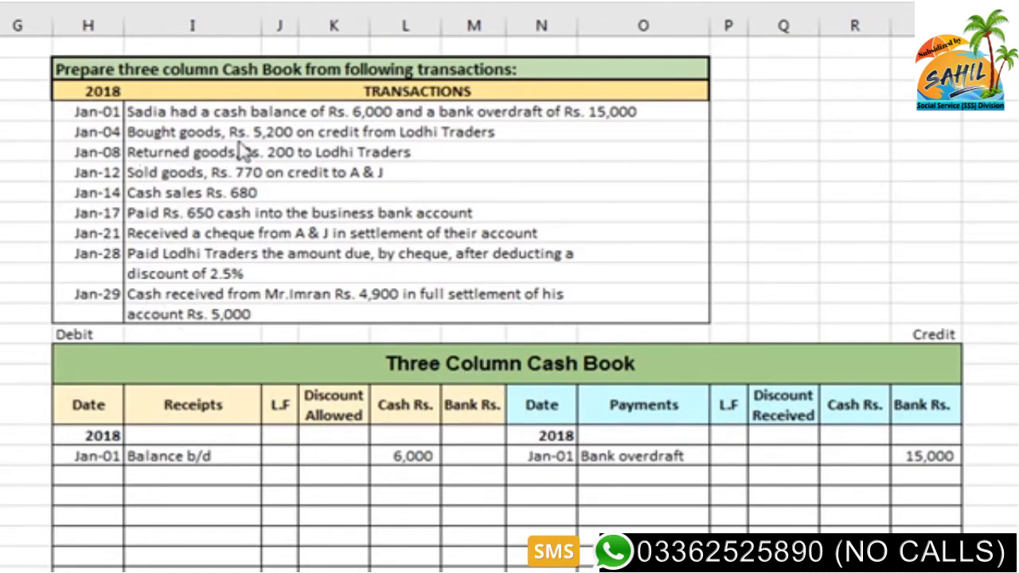
pyautogui.doubleClick(781, 131)
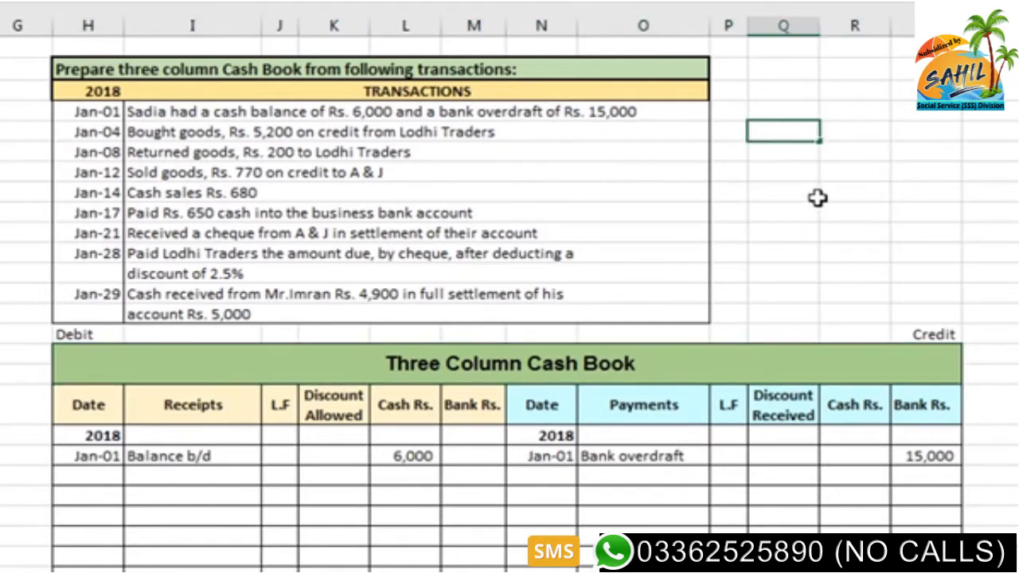
pyautogui.write('5,200')
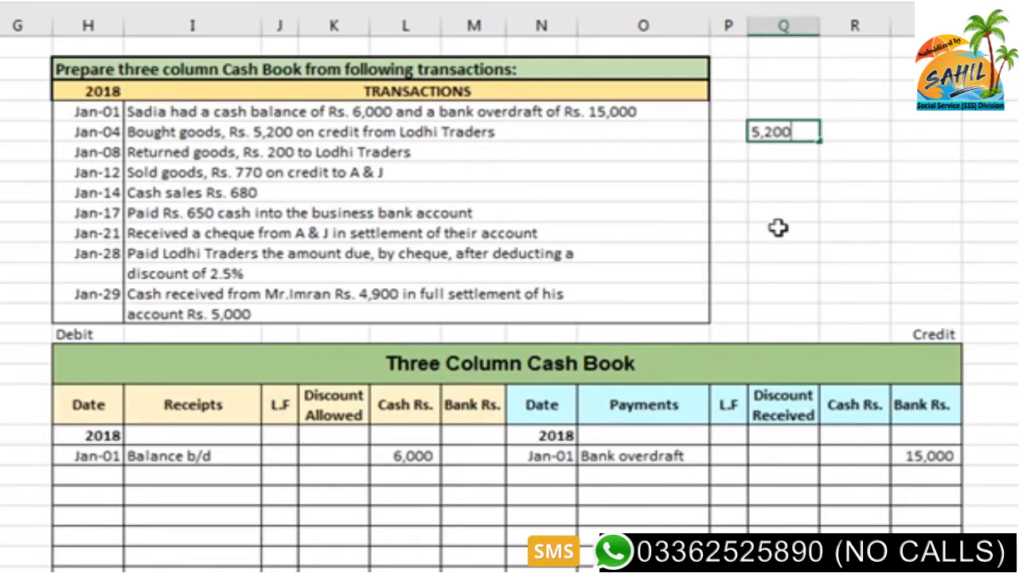
pyautogui.click(806, 153)
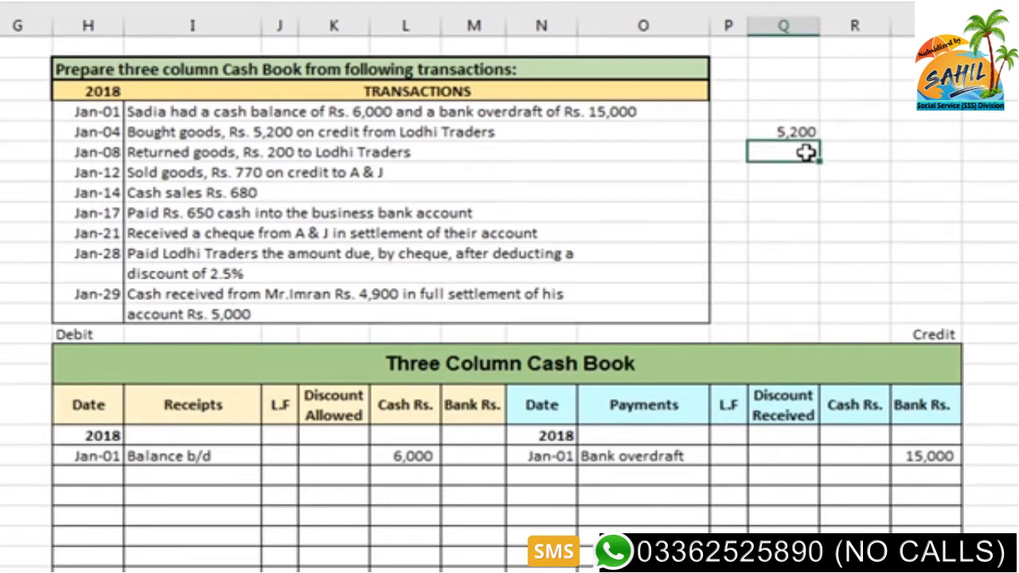
pyautogui.write('200')
pyautogui.click(823, 210)
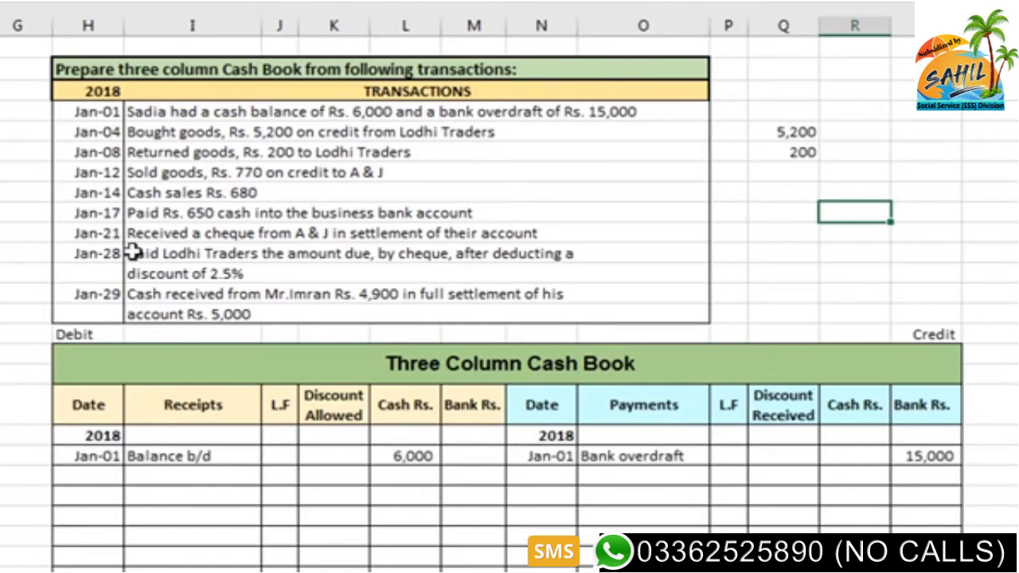
# Step: Record the Jan-14 cash sale on the receipts side, copying its date and entering Sales A/C with 680 in Cash Rs
pyautogui.click(109, 199)
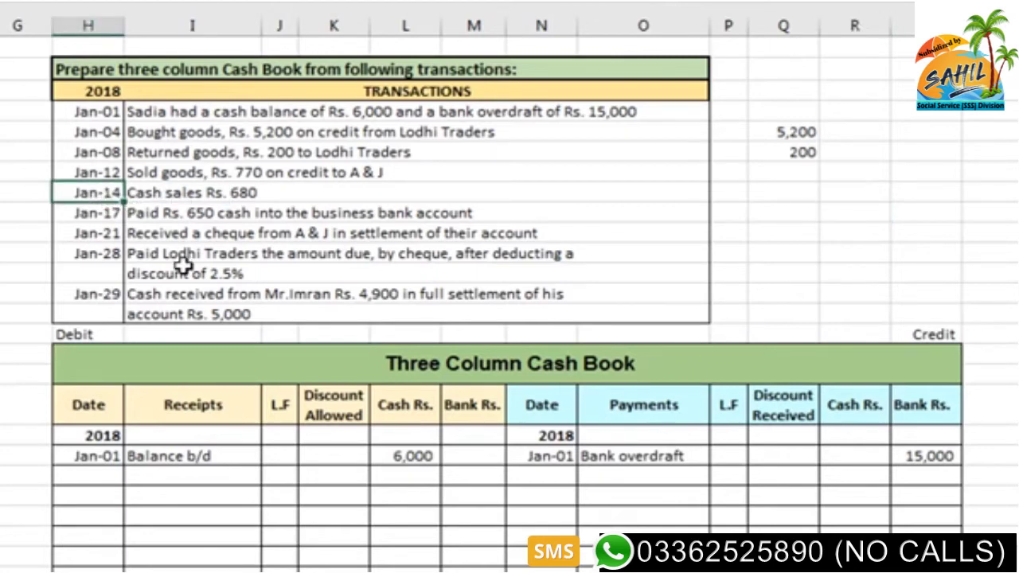
pyautogui.hotkey('ctrl', 'c')
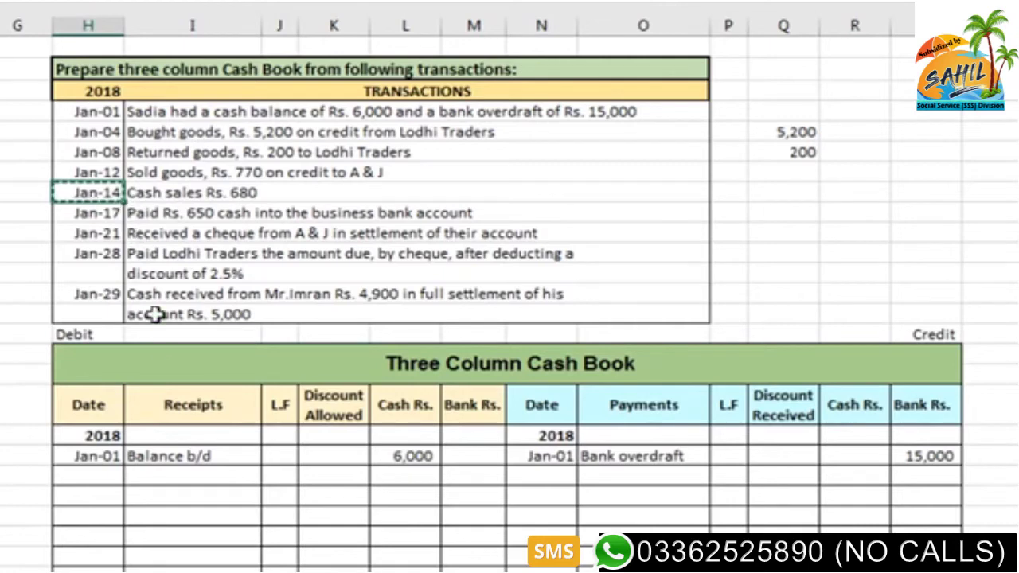
pyautogui.click(85, 479)
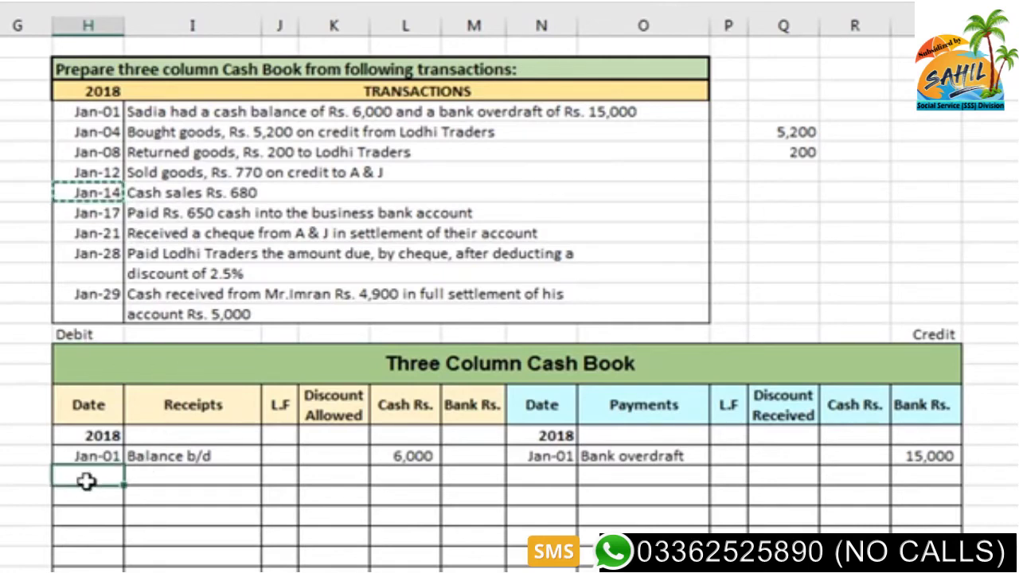
pyautogui.hotkey('ctrl', 'v')
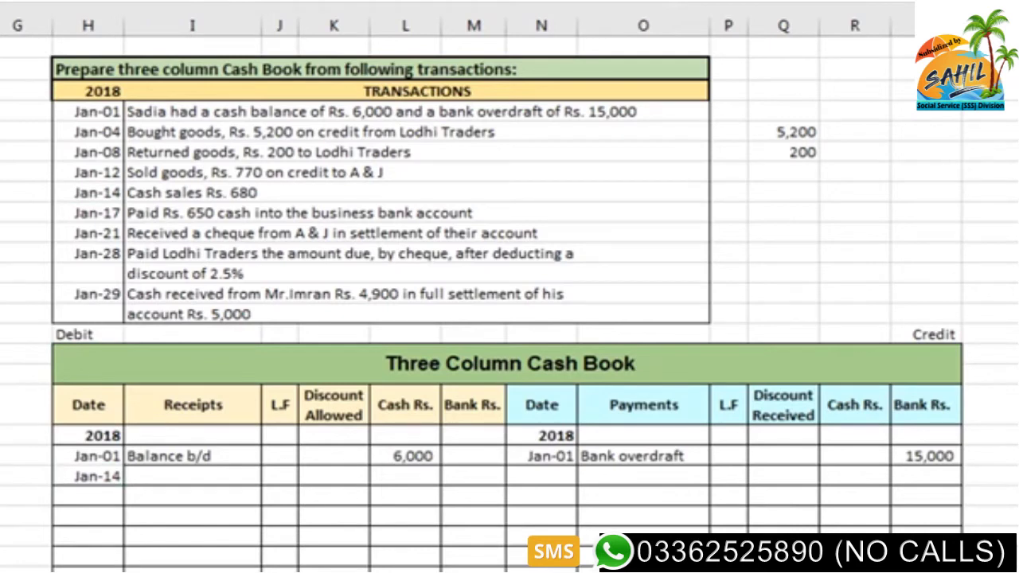
pyautogui.click(179, 475)
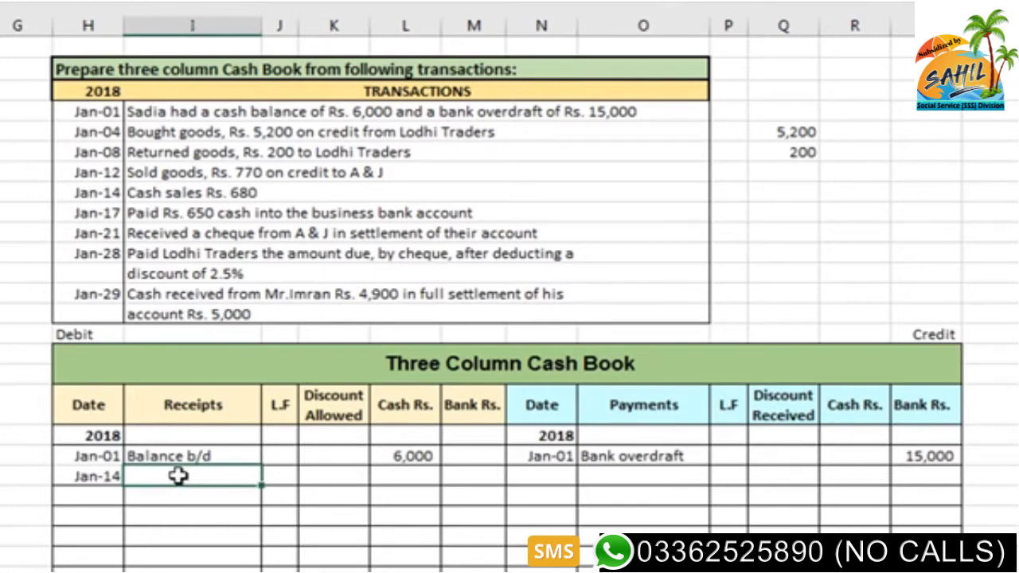
pyautogui.write('Sales A/C')
pyautogui.press('Return')
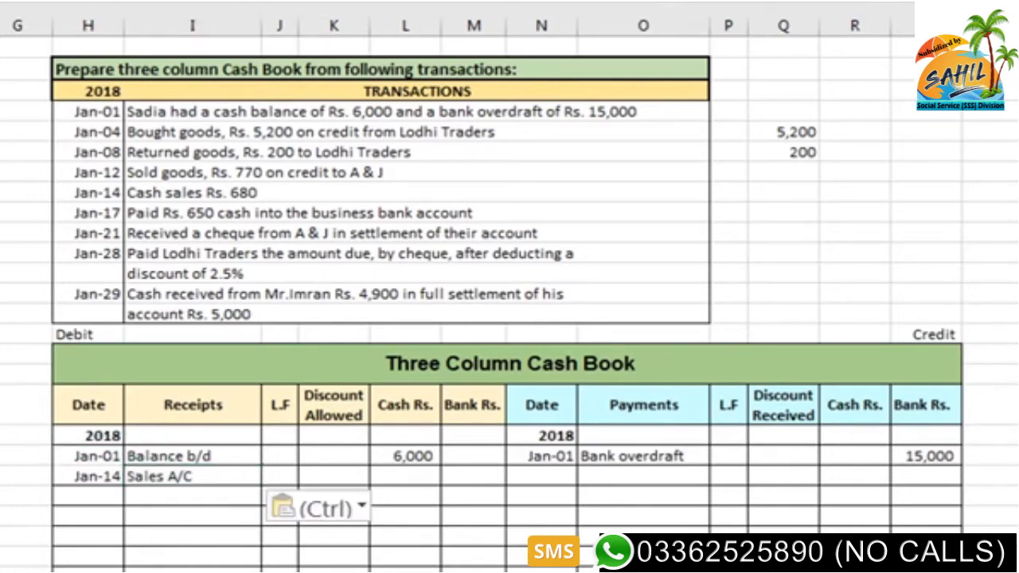
pyautogui.press('Escape')
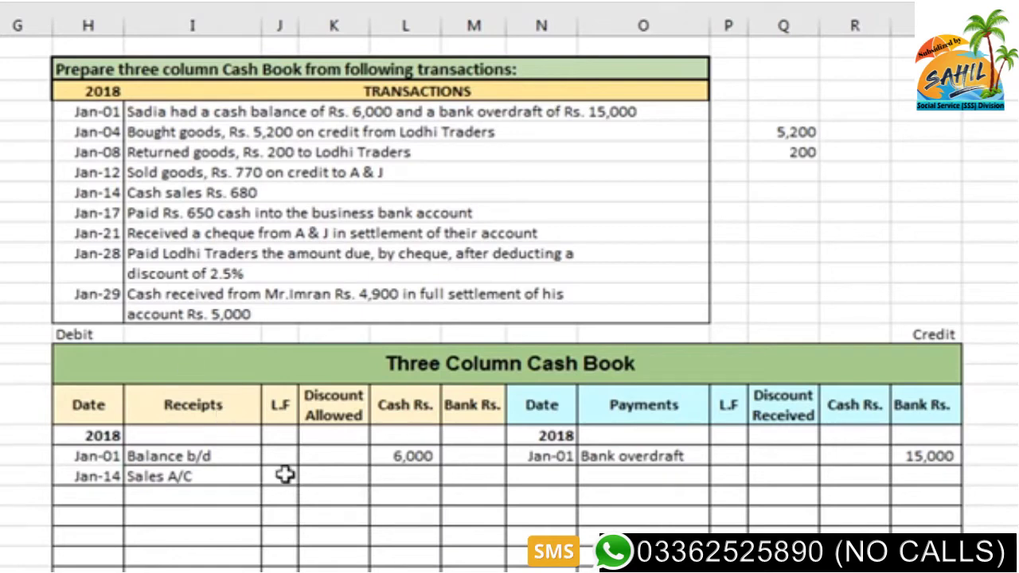
pyautogui.click(399, 473)
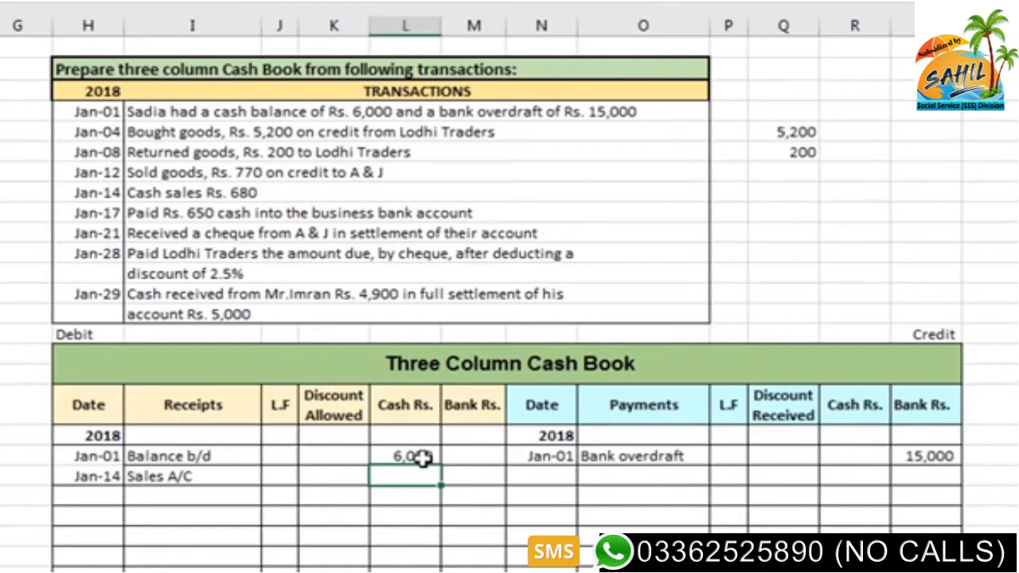
pyautogui.write('680')
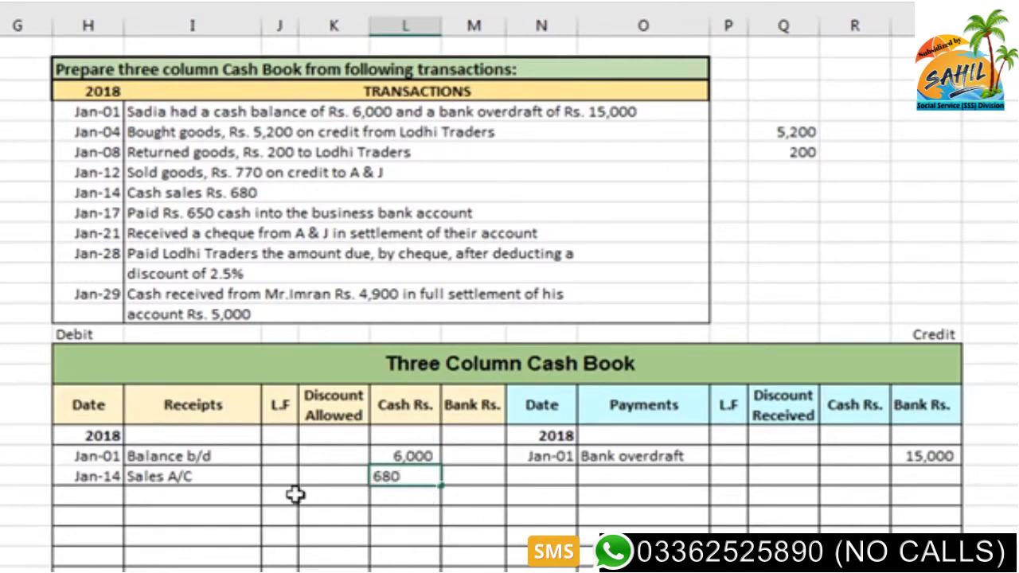
pyautogui.click(293, 494)
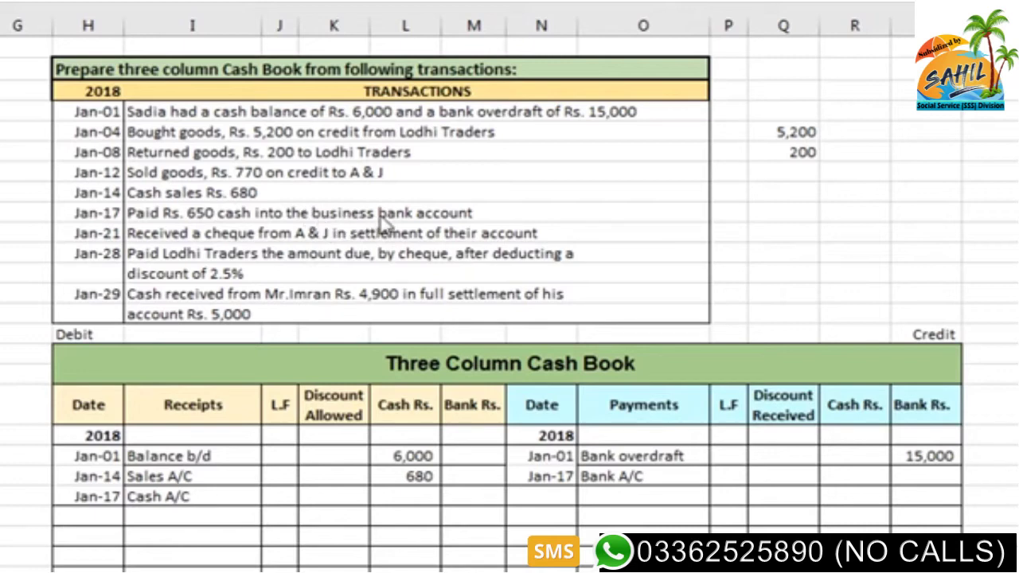
# Step: Enter 650 in Bank Rs. for the Jan-17 Cash A/C receipt and 650 in Cash Rs. for the Jan-17 Bank A/C payment
pyautogui.click(461, 497)
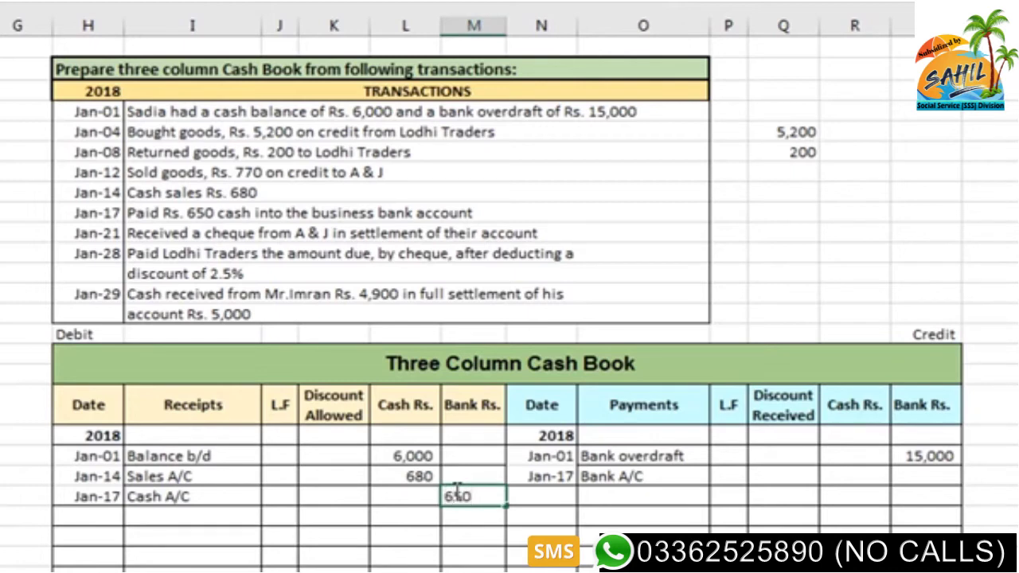
pyautogui.click(400, 496)
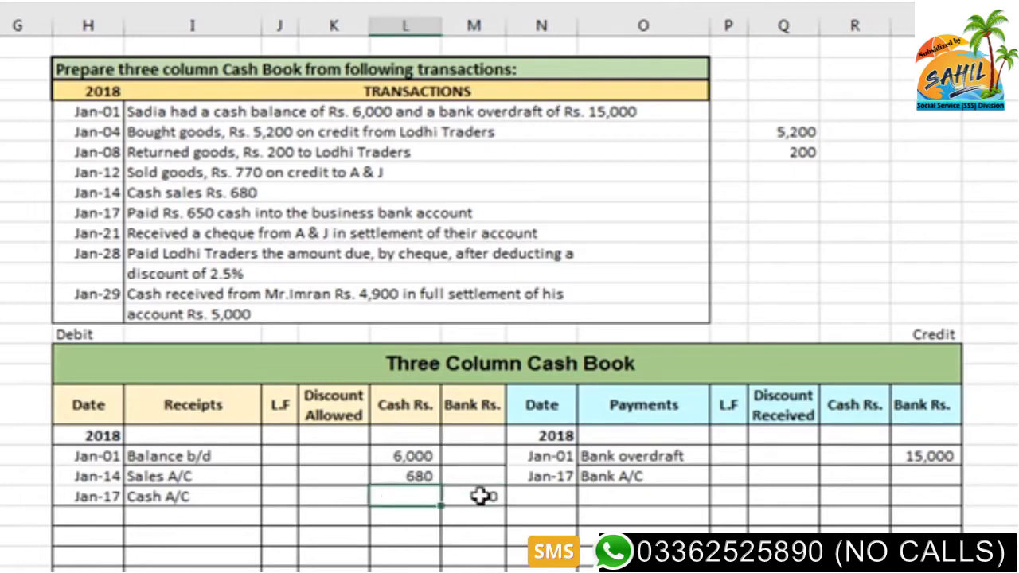
pyautogui.click(619, 496)
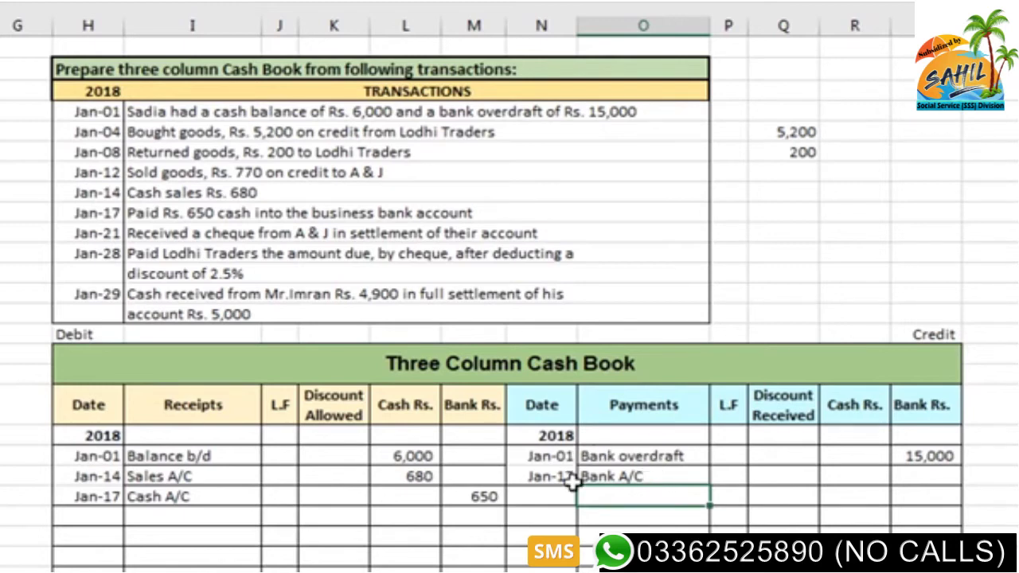
pyautogui.click(855, 477)
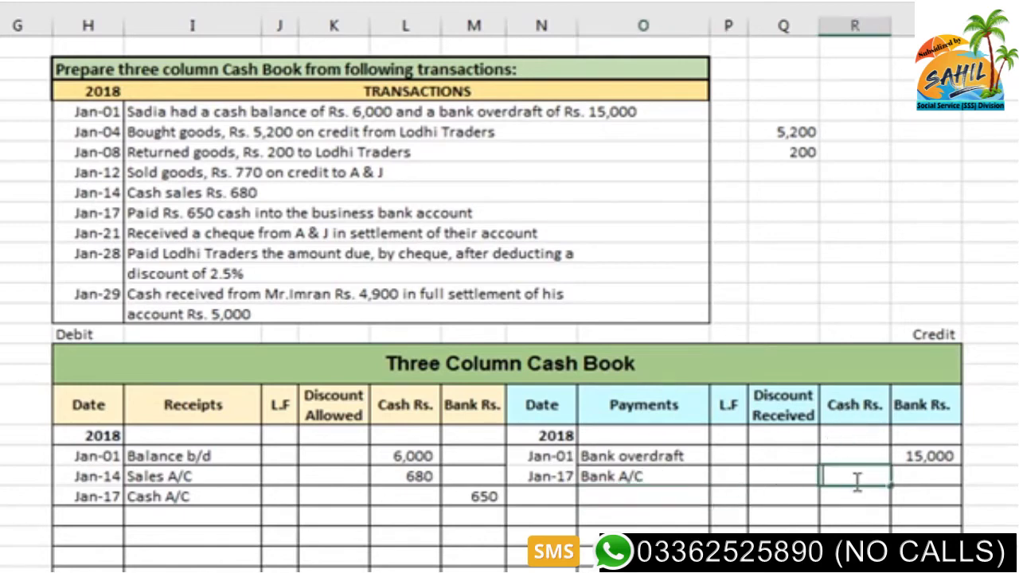
pyautogui.write('650')
pyautogui.click(779, 474)
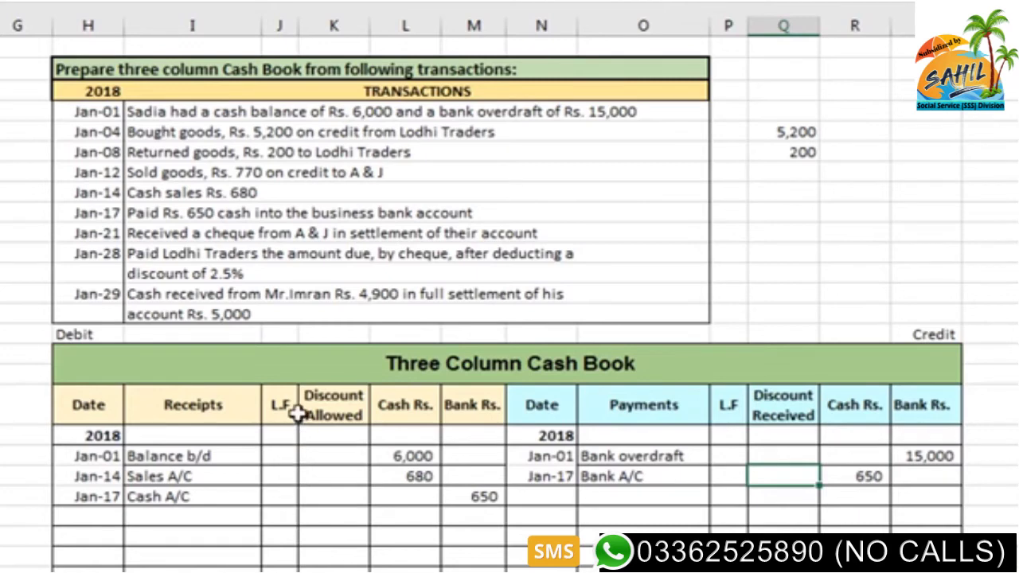
# Step: Mark both Jan-17 contra entries, Cash A/C and Bank A/C, with C in their L.F columns
pyautogui.click(288, 495)
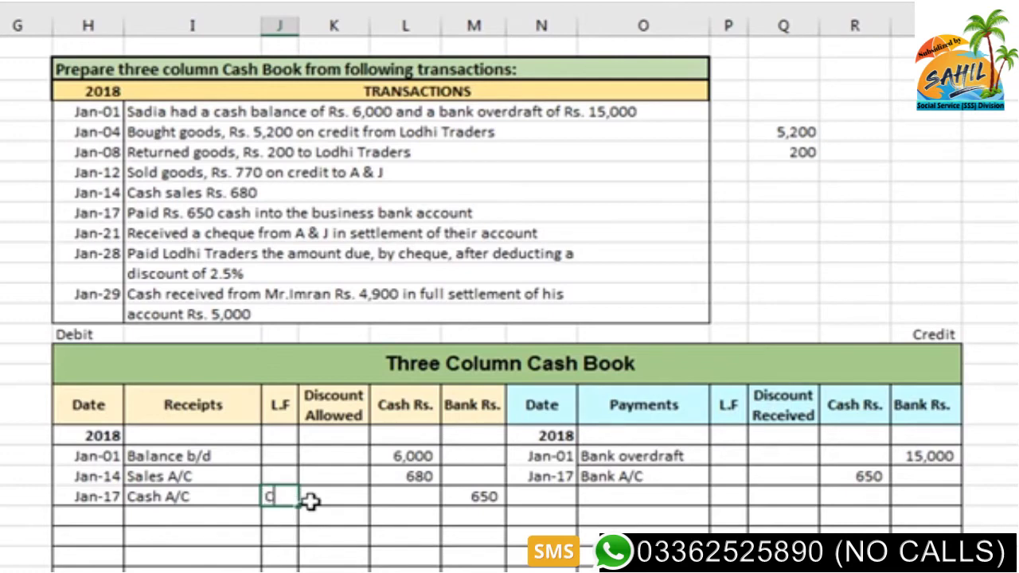
pyautogui.click(737, 474)
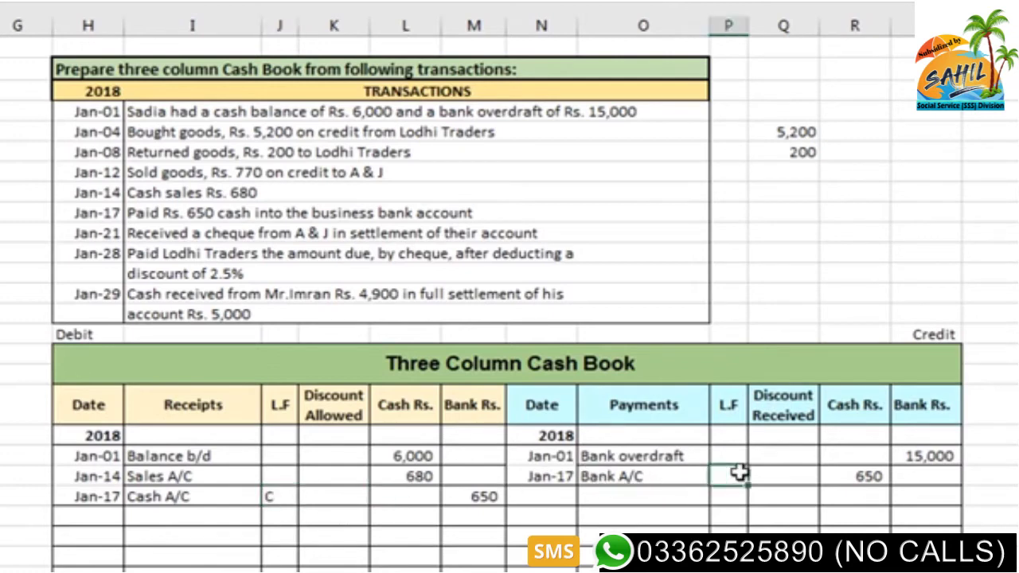
pyautogui.write('C')
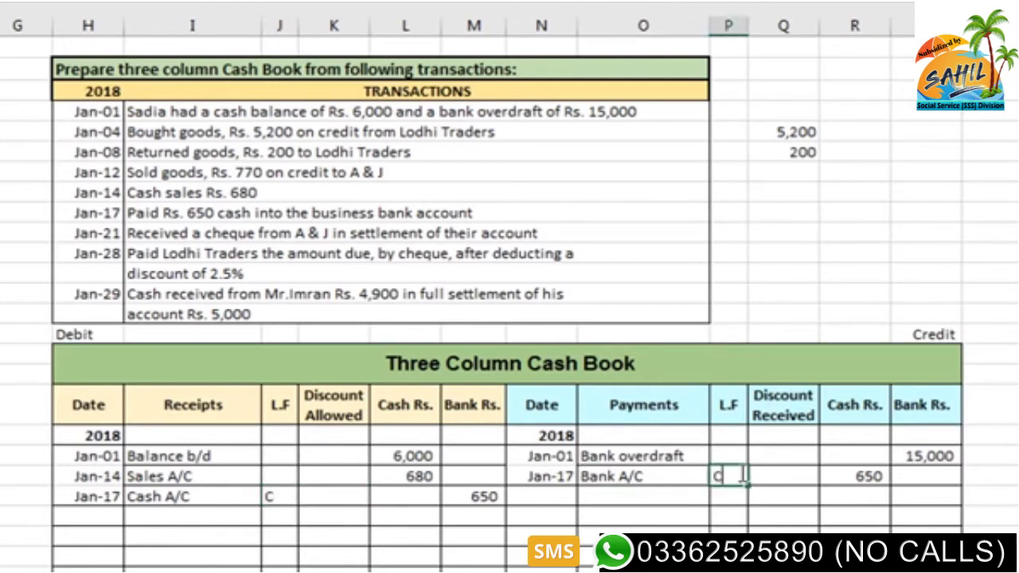
pyautogui.click(488, 512)
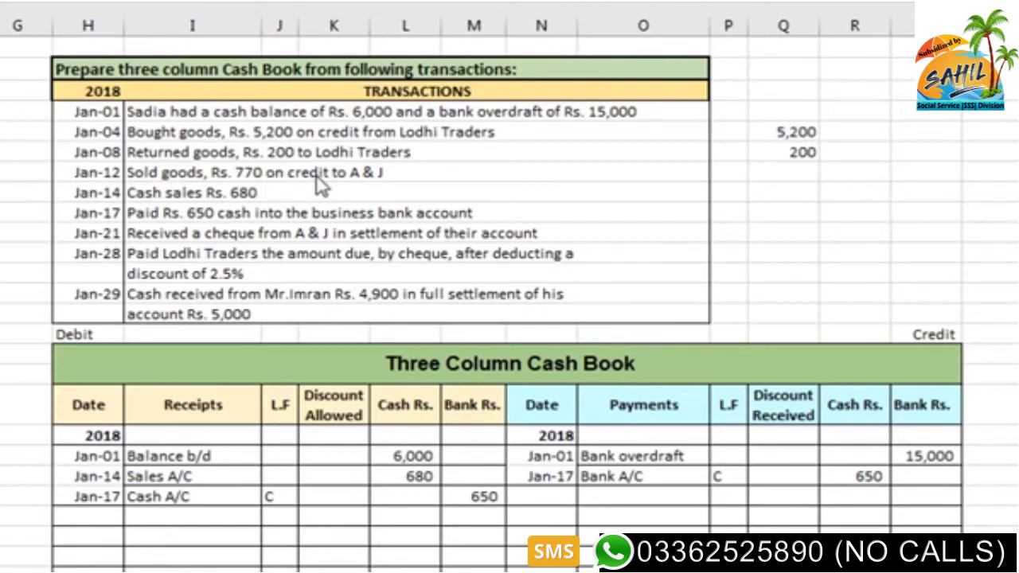
# Step: Record the Jan-21 cheque on the receipts side, copying its date and entering A & J A/C with 700 in Bank Rs
pyautogui.click(109, 231)
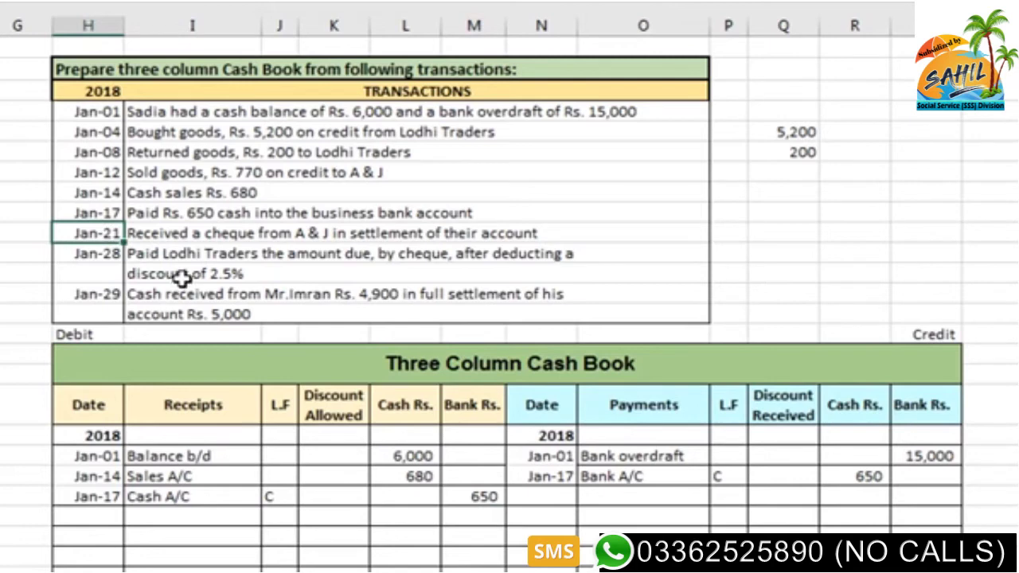
pyautogui.hotkey('ctrl', 'c')
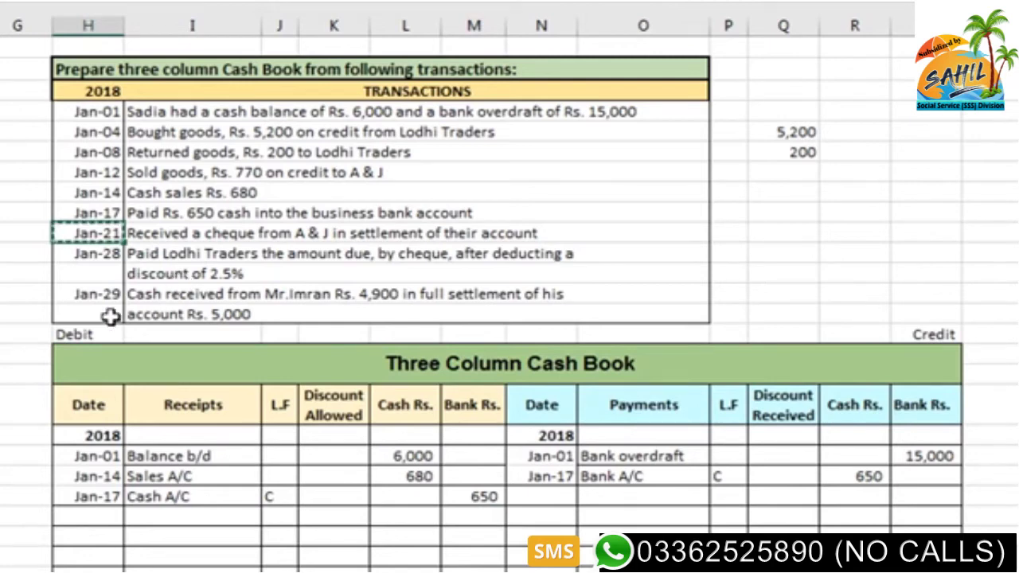
pyautogui.click(97, 516)
pyautogui.hotkey('ctrl', 'v')
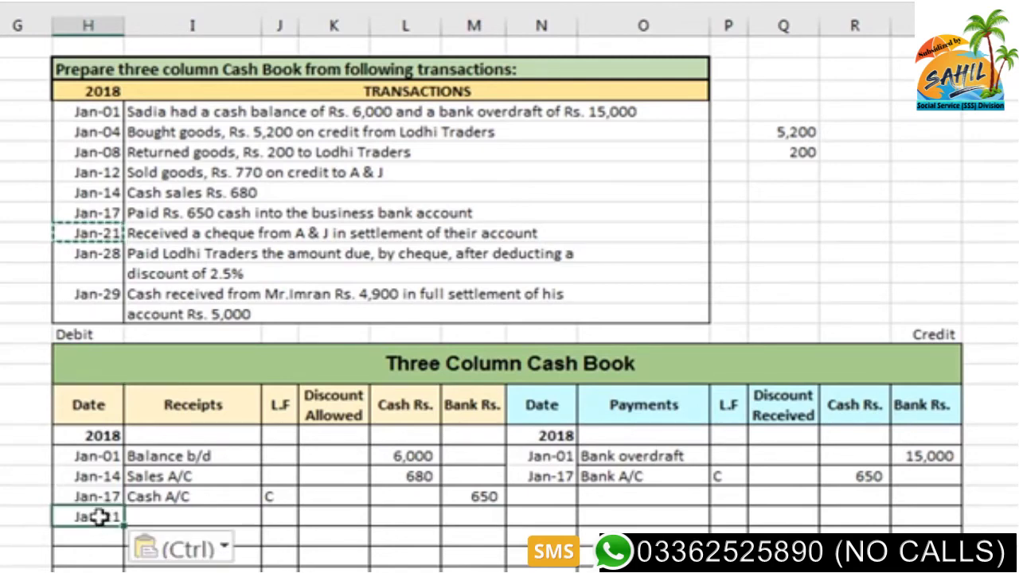
pyautogui.press('Escape')
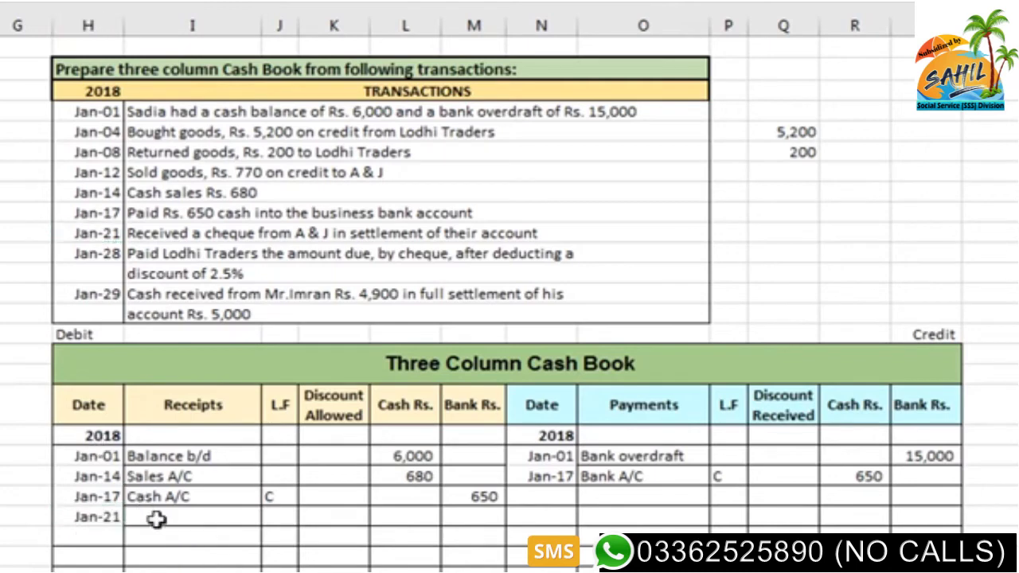
pyautogui.click(191, 518)
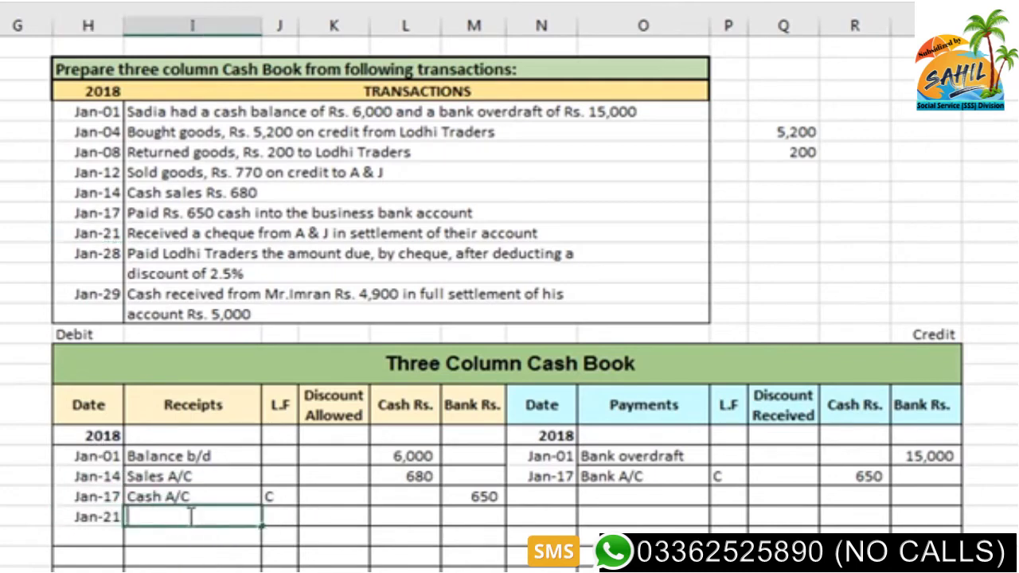
pyautogui.write('A & J A/C')
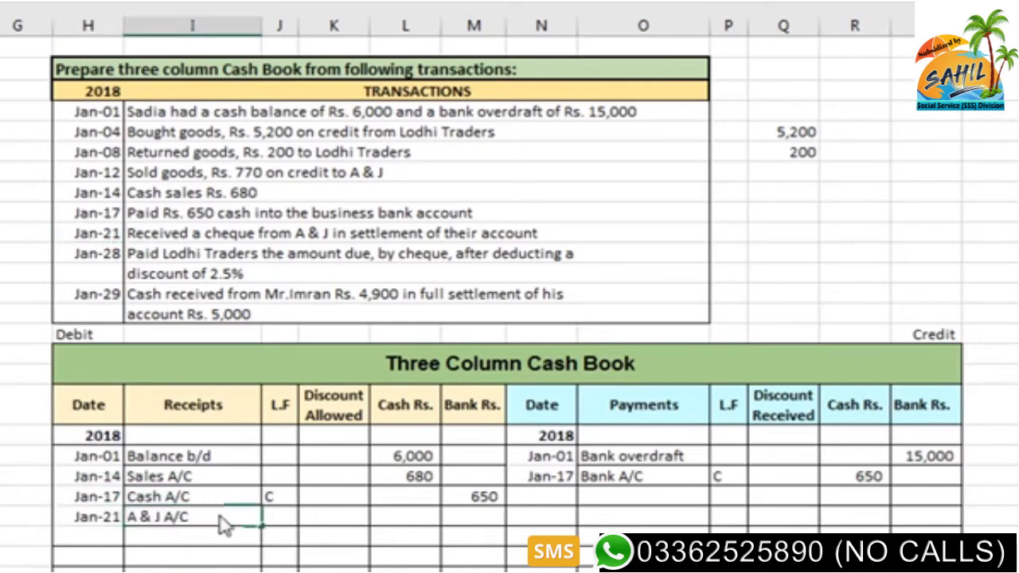
pyautogui.click(483, 515)
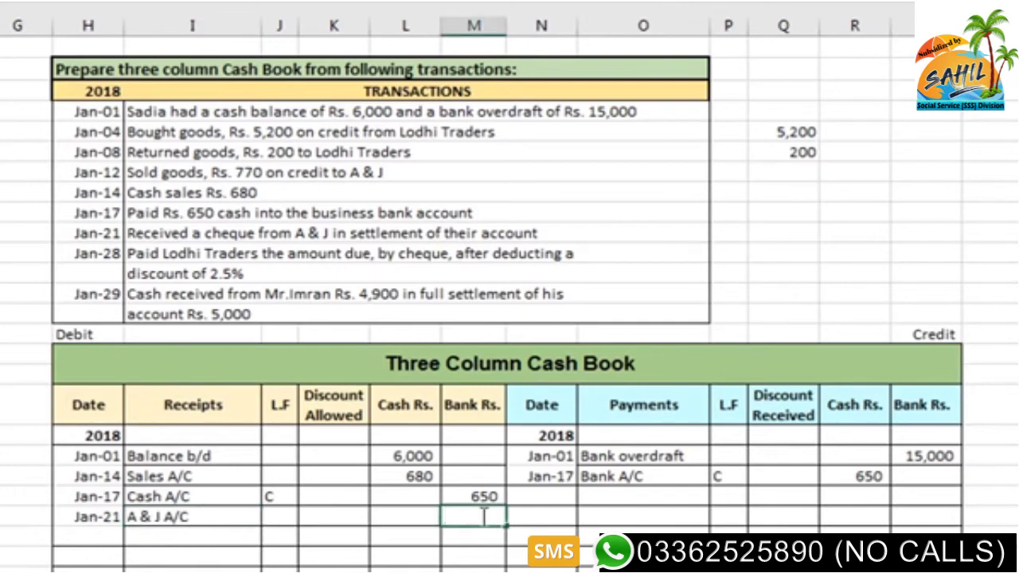
pyautogui.click(387, 554)
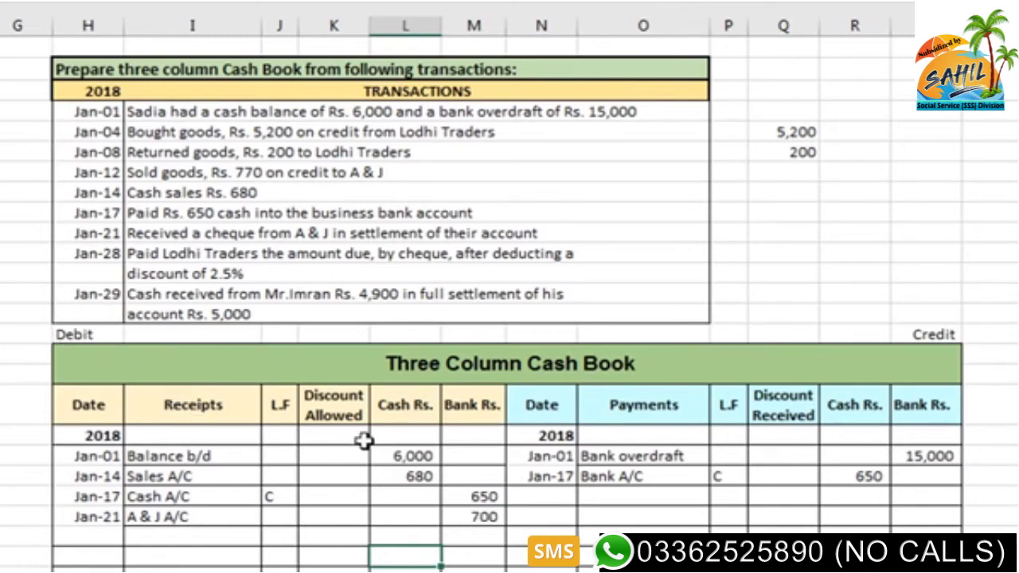
# Step: Enter the discount calculation =5000*2.5% in column Q, directly below the noted 5,200 and 200
pyautogui.click(109, 254)
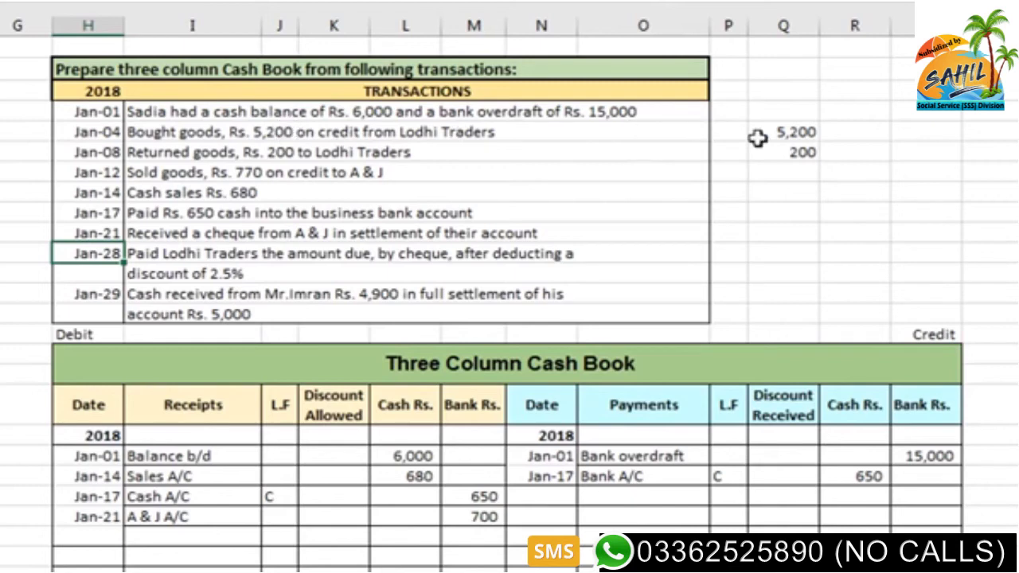
pyautogui.click(787, 169)
pyautogui.write('500')
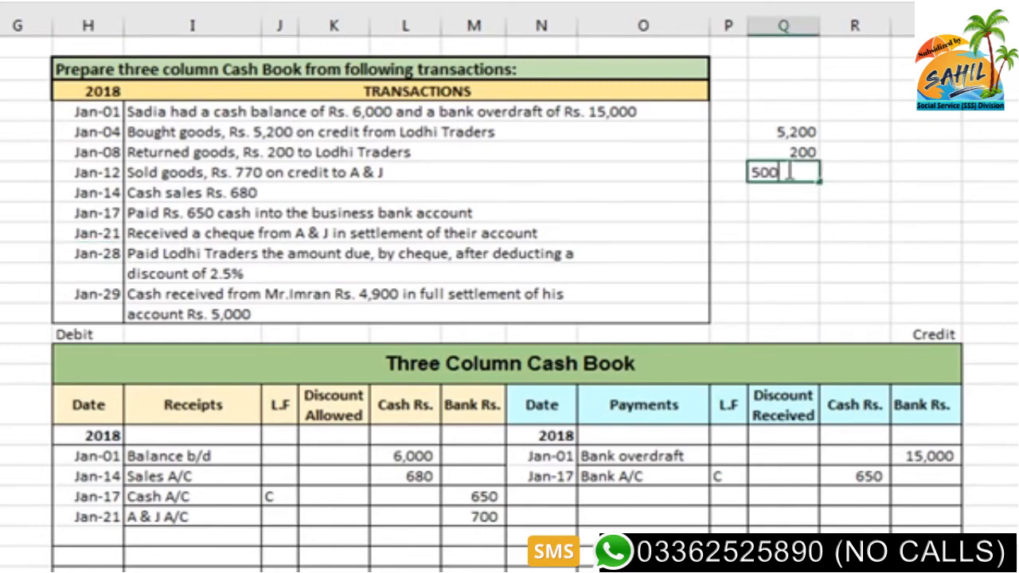
pyautogui.write('0')
pyautogui.click(766, 230)
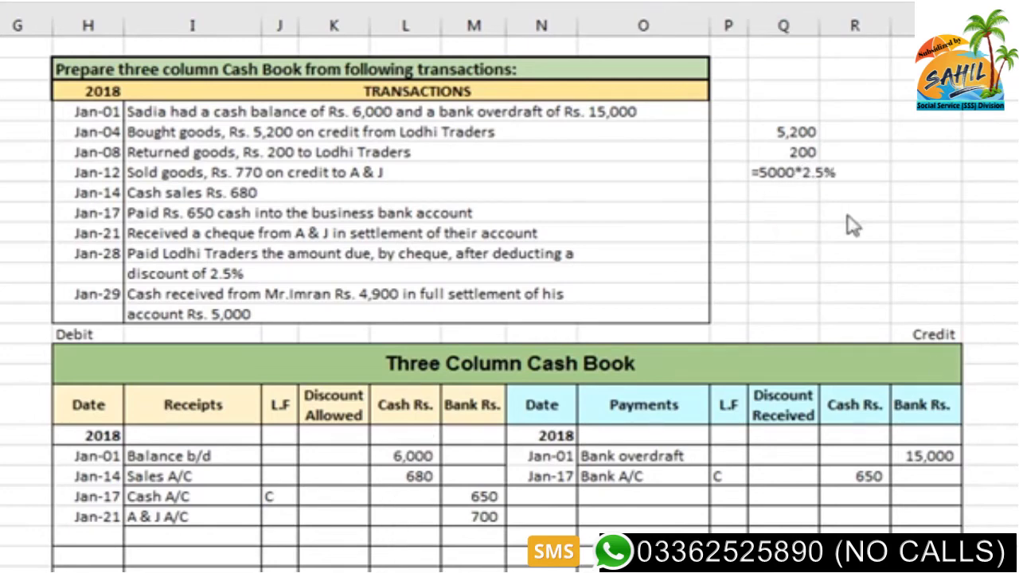
# Step: Complete the discount calculation and enter the net payment formula =5000-125 in column Q, beside the Jan-17 transaction
pyautogui.click(817, 167)
pyautogui.press('Return')
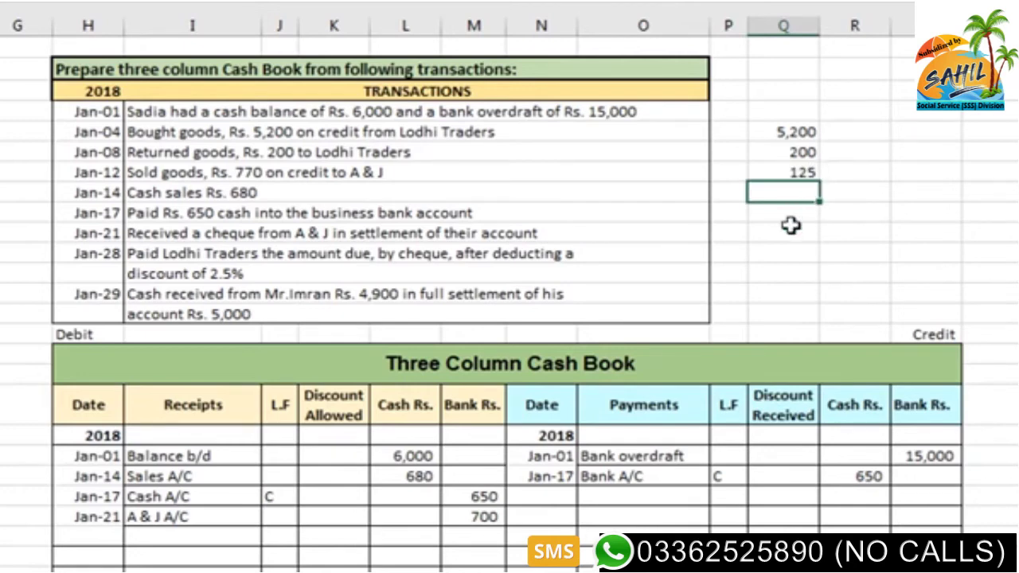
pyautogui.press('Down')
pyautogui.press('Down')
pyautogui.press('Down')
pyautogui.press('Down')
pyautogui.press('Down')
pyautogui.press('Down')
pyautogui.press('Down')
pyautogui.press('Down')
pyautogui.click(796, 211)
pyautogui.doubleClick(802, 211)
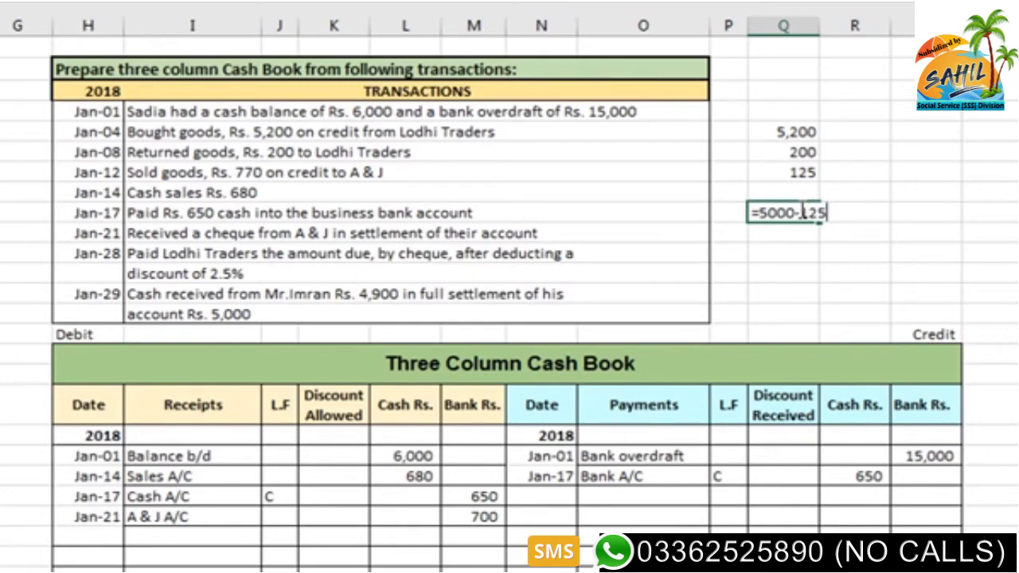
pyautogui.press('Return')
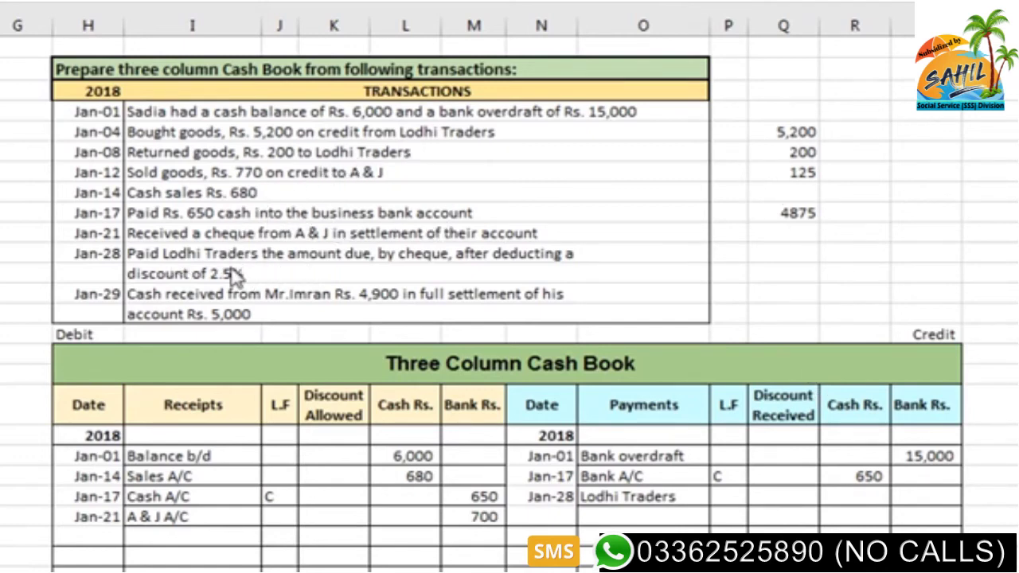
# Step: Enter 4875 in Bank Rs. and 125 in Discount Received for the Jan-28 Lodhi Traders payment
pyautogui.click(906, 494)
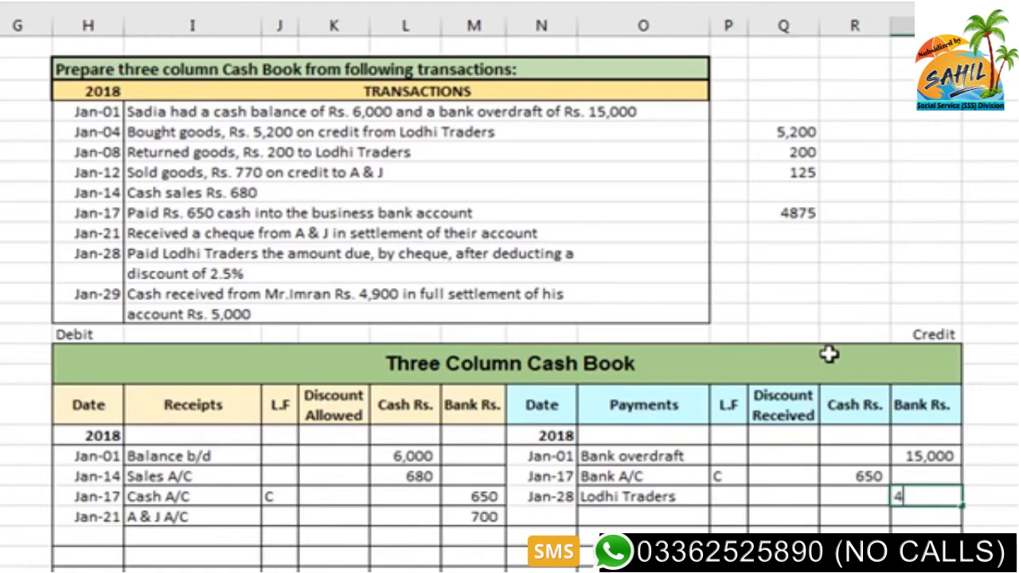
pyautogui.write('4875')
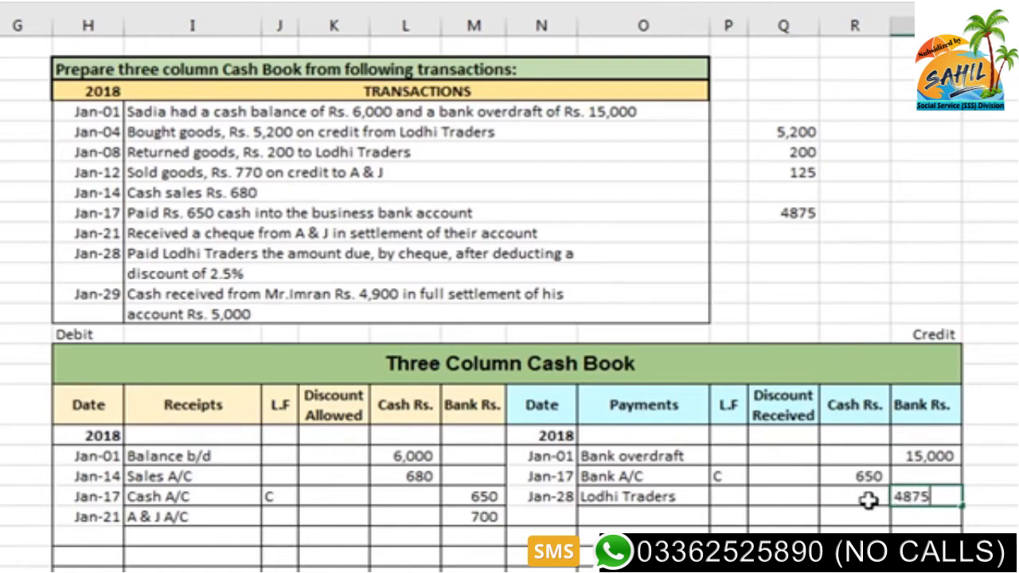
pyautogui.click(779, 497)
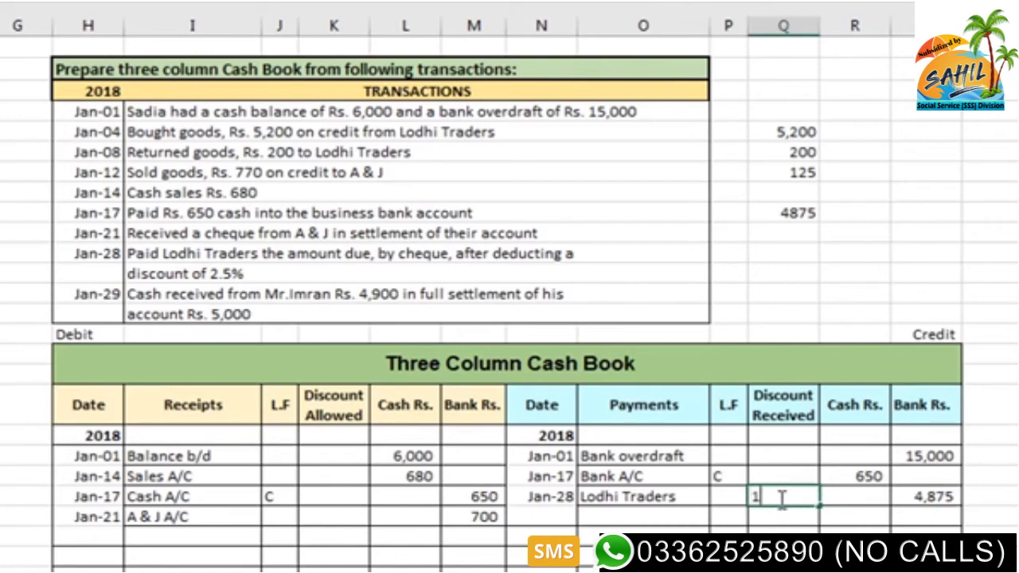
pyautogui.click(777, 175)
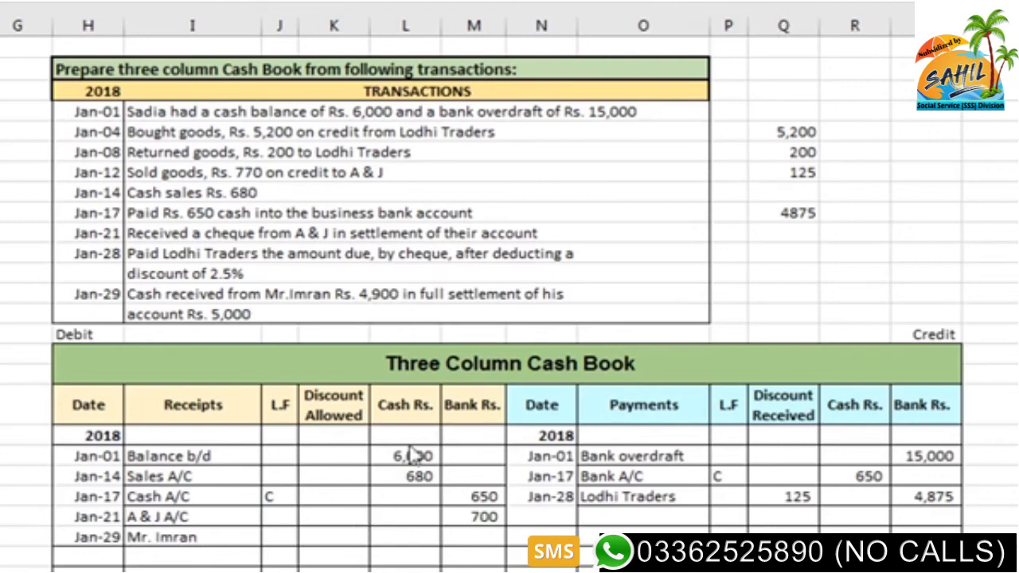
# Step: Enter 4,900 in Cash Rs. and 100 in Discount Allowed for the Jan-29 receipt
pyautogui.click(418, 536)
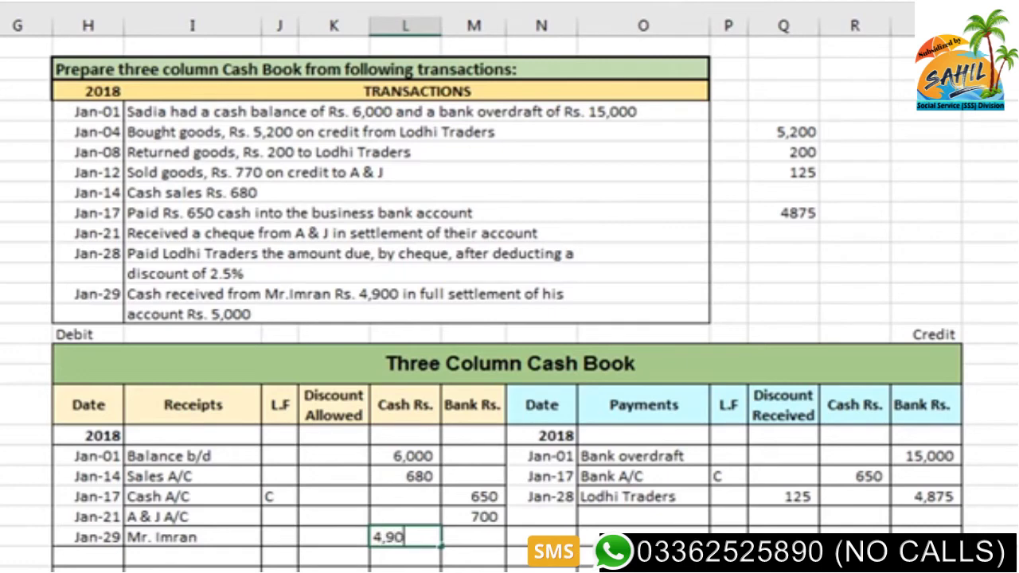
pyautogui.click(342, 538)
pyautogui.write('100')
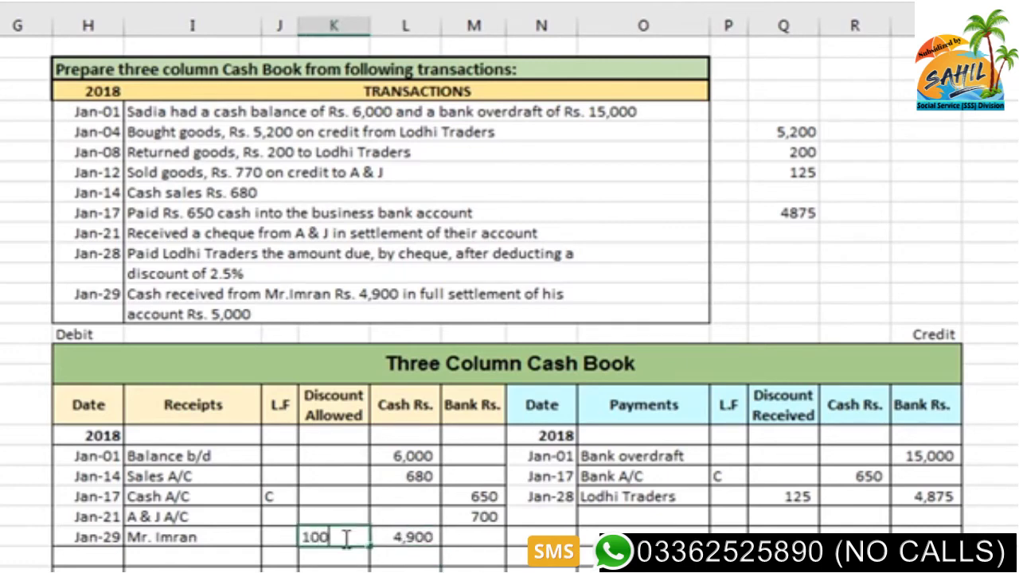
pyautogui.click(243, 537)
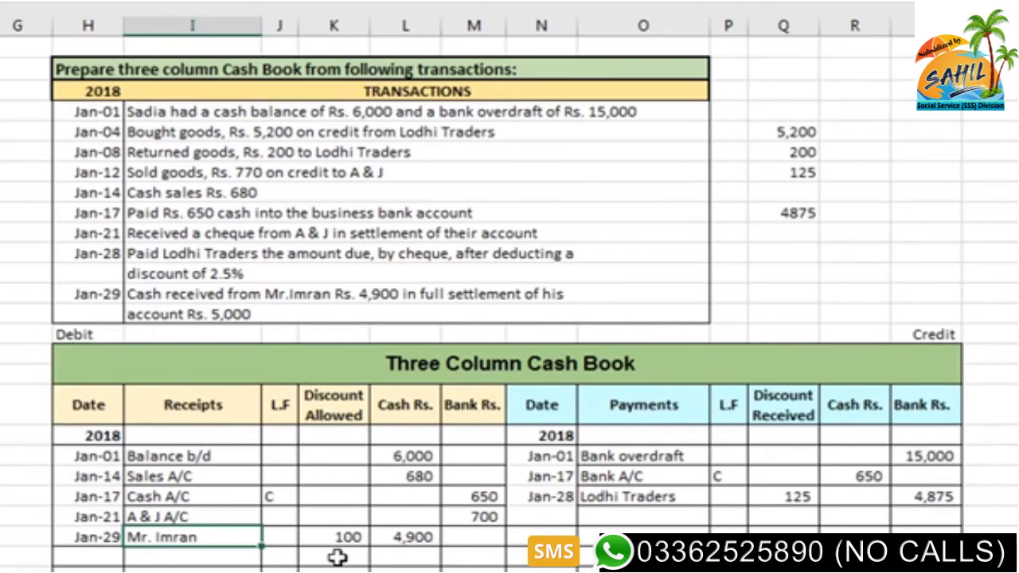
# Step: Enter the discount totals in the totals row above 1-Feb: 100 for Discount Allowed and 125 for Discount Received
pyautogui.scroll(-5, 495, 522)
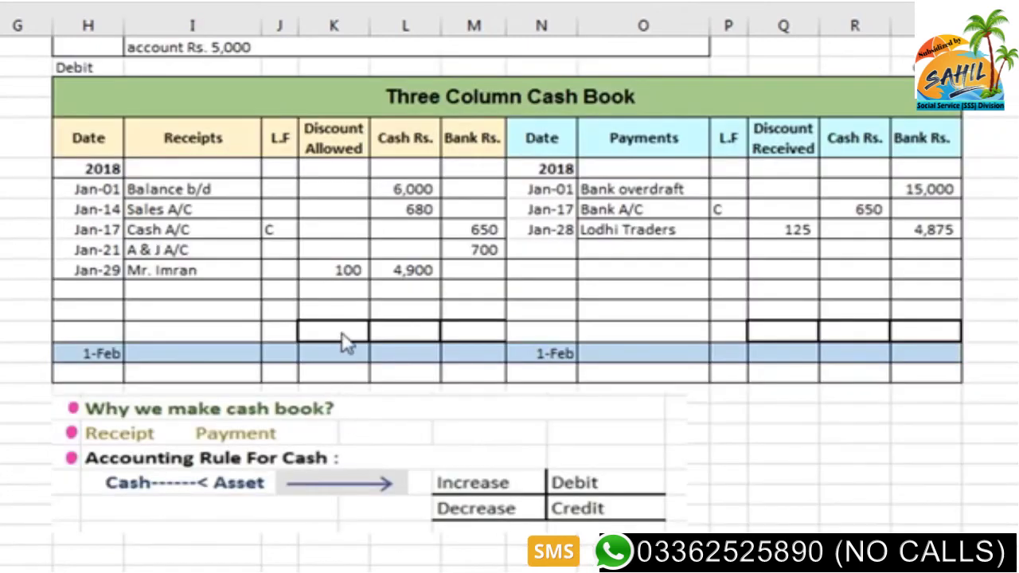
pyautogui.click(348, 330)
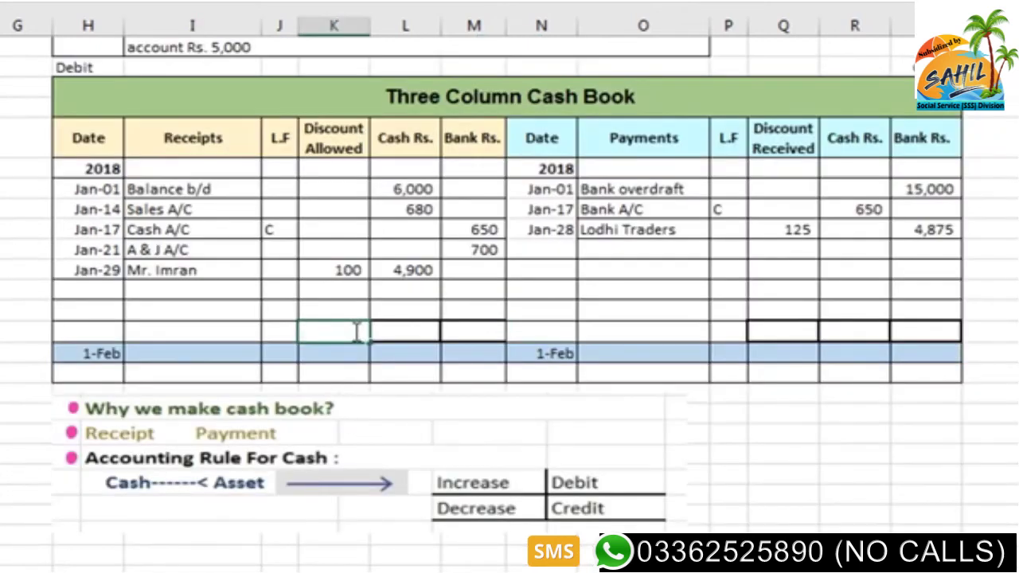
pyautogui.write('100')
pyautogui.click(358, 358)
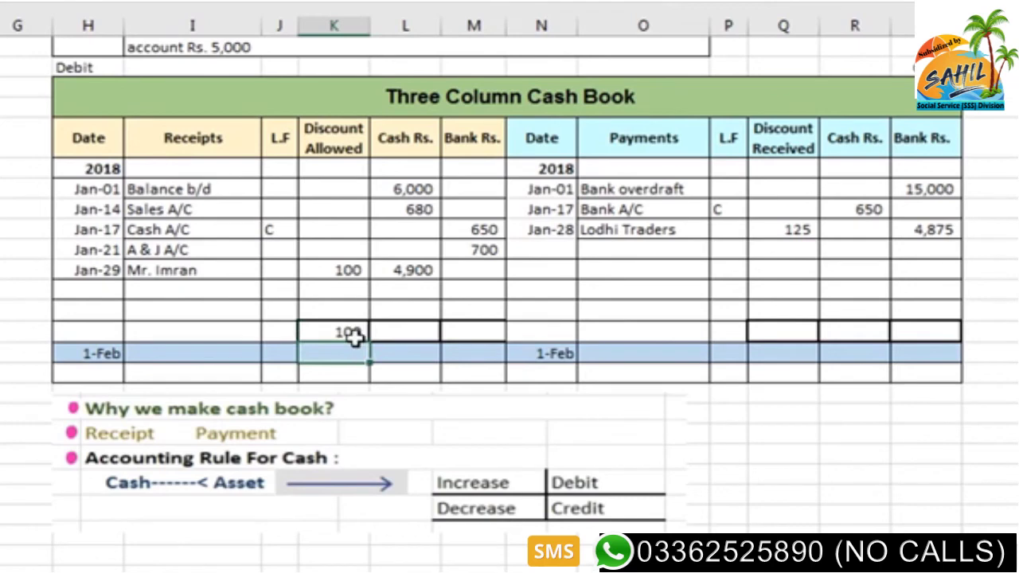
pyautogui.click(784, 334)
pyautogui.doubleClick(784, 334)
pyautogui.write('125')
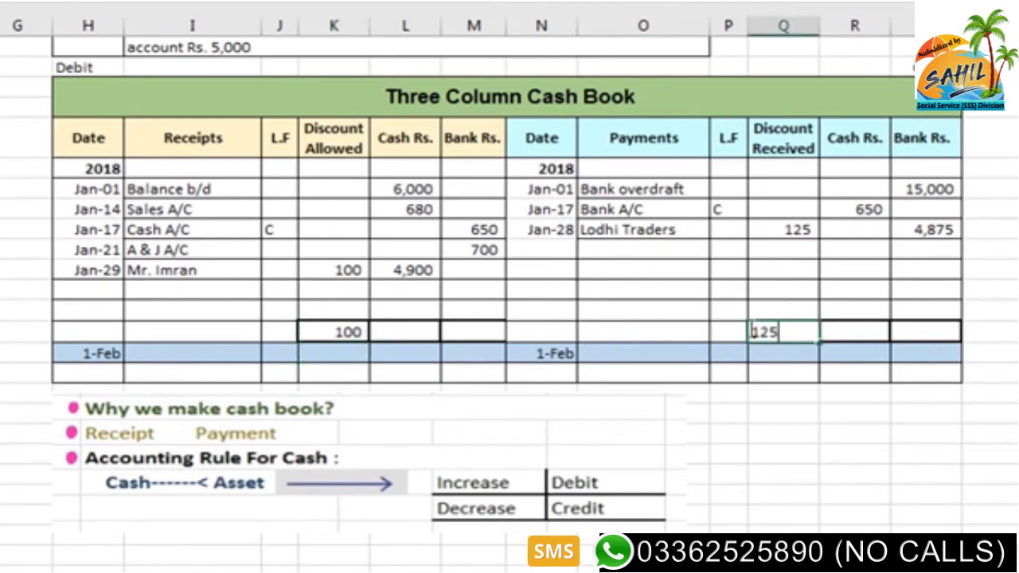
pyautogui.click(364, 283)
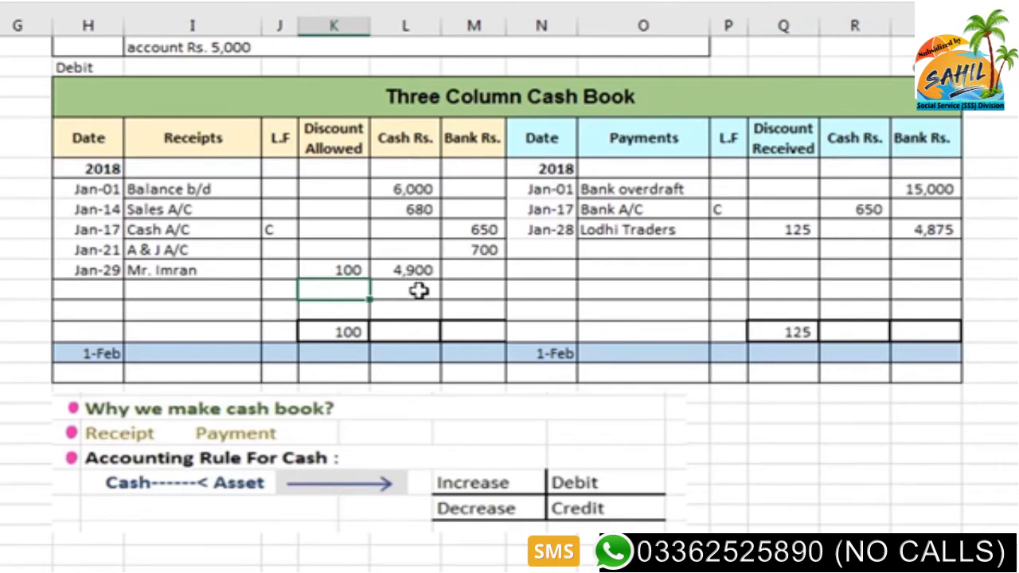
# Step: Enter 11,580 as the receipts side's Cash Rs. total in the totals row
pyautogui.click(518, 528)
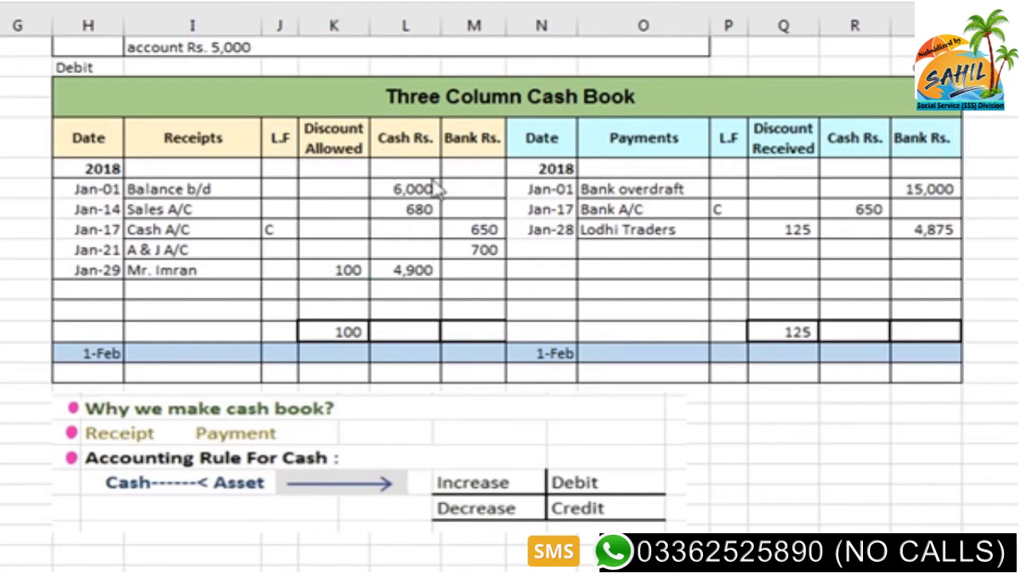
pyautogui.click(405, 332)
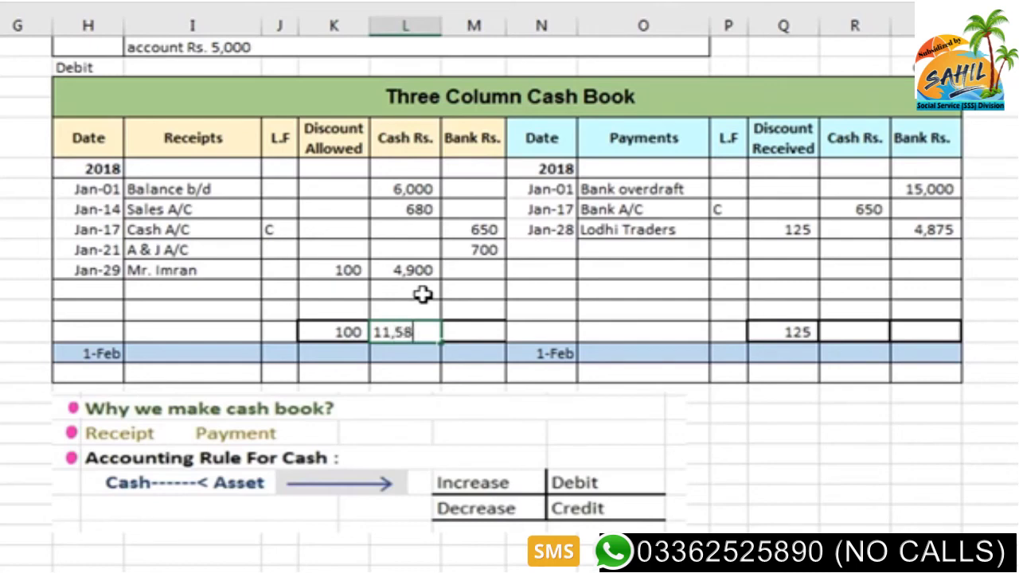
pyautogui.click(423, 370)
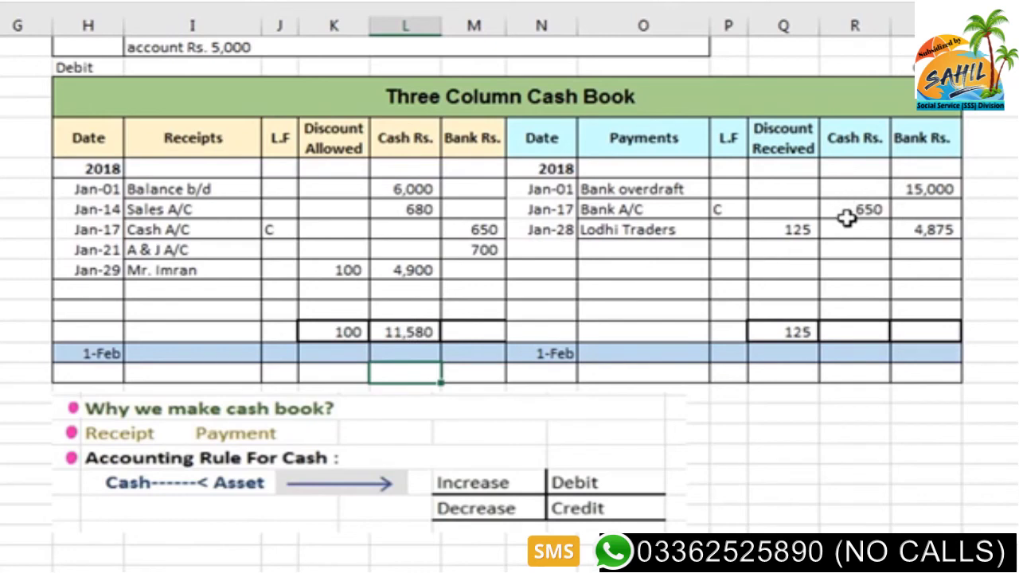
# Step: Balance the payments side's Cash Rs. column with a Balance c/d entry of 10,930 and a total of 11,580
pyautogui.click(871, 310)
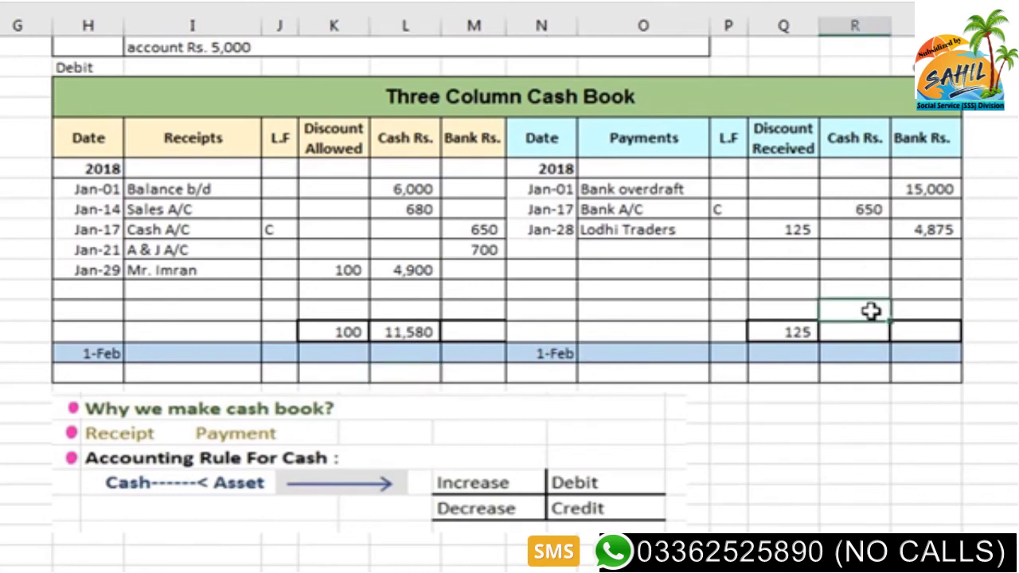
pyautogui.write('10,930')
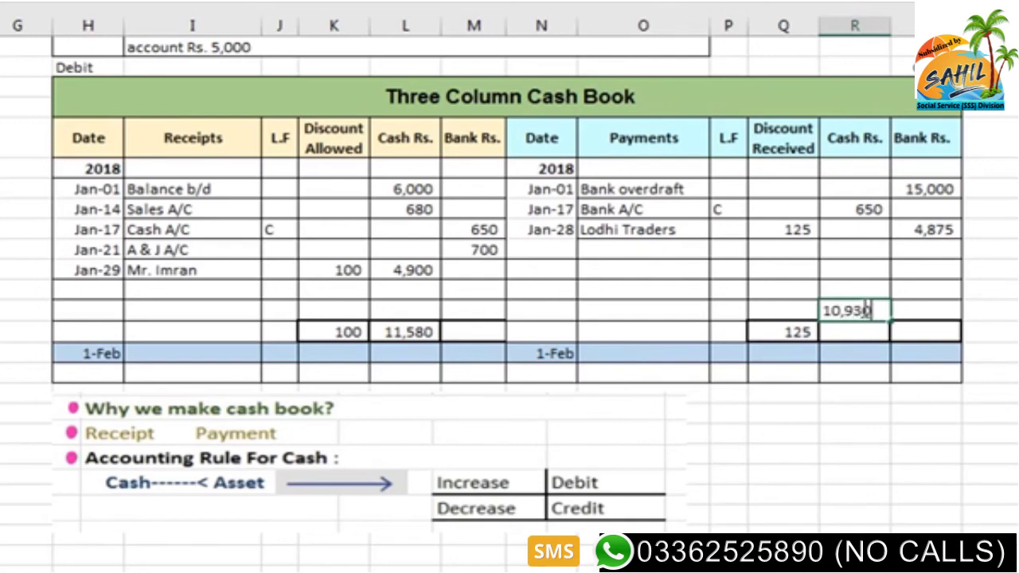
pyautogui.click(664, 291)
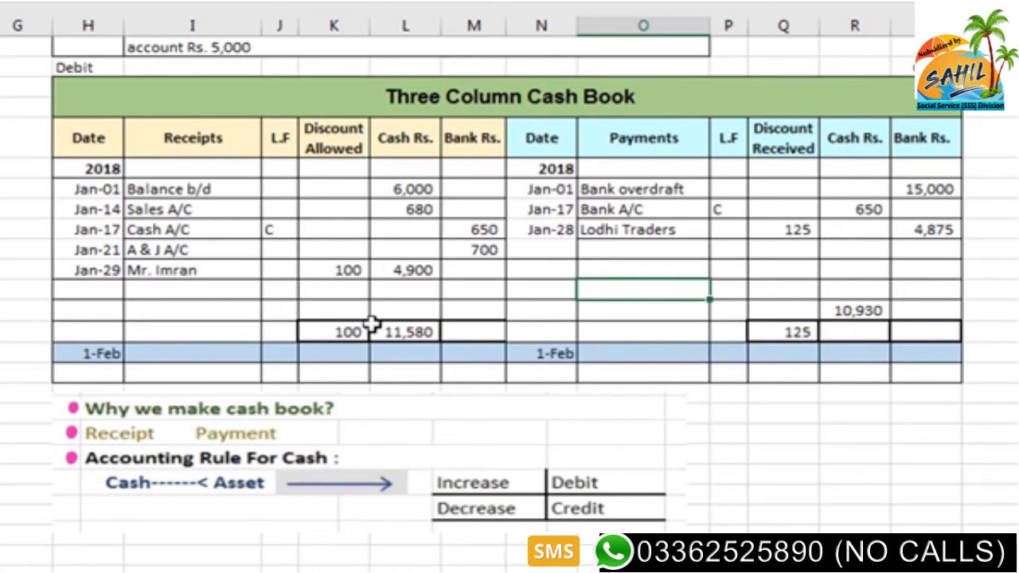
pyautogui.click(845, 333)
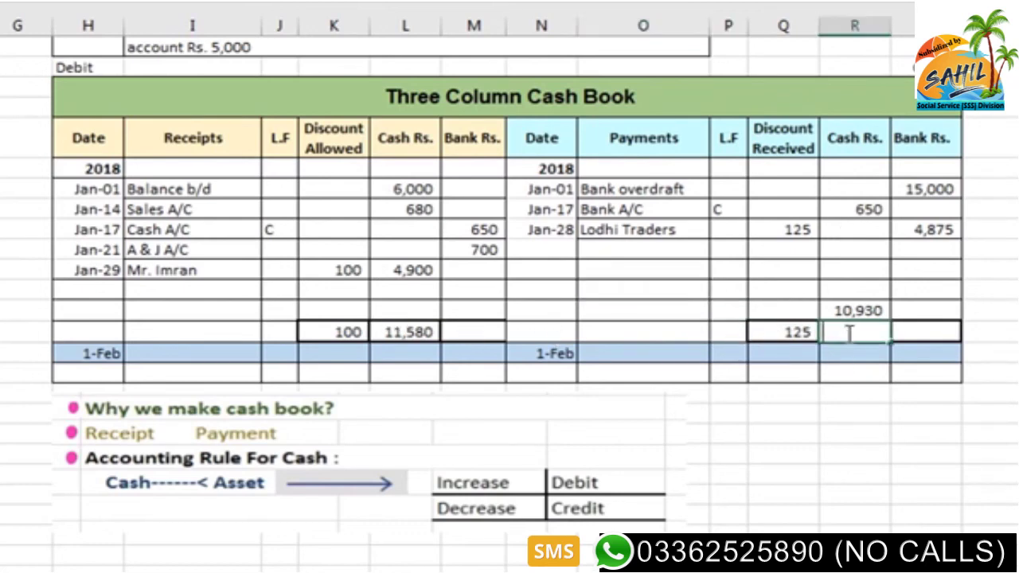
pyautogui.write('11,580')
pyautogui.click(616, 309)
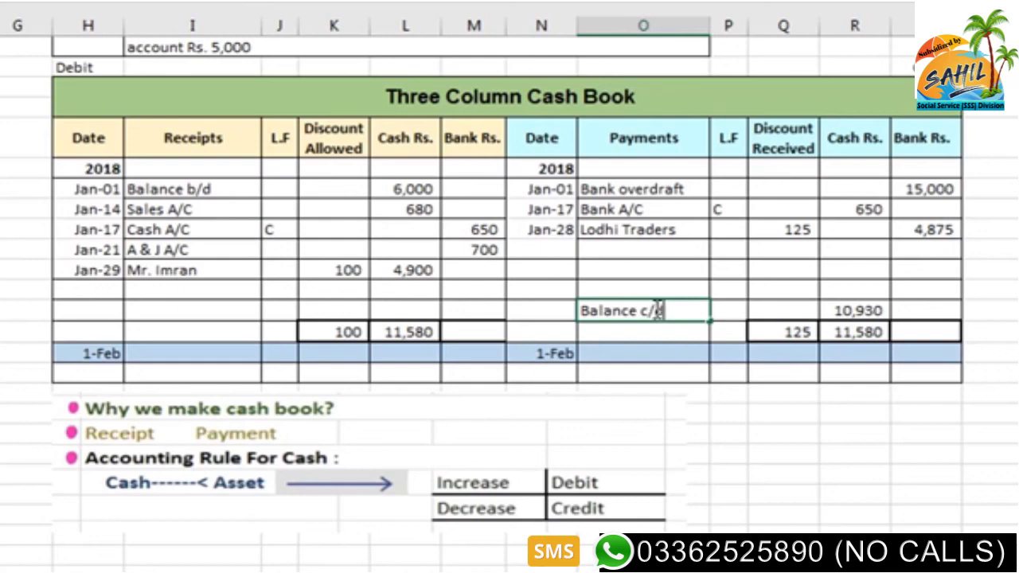
pyautogui.click(648, 332)
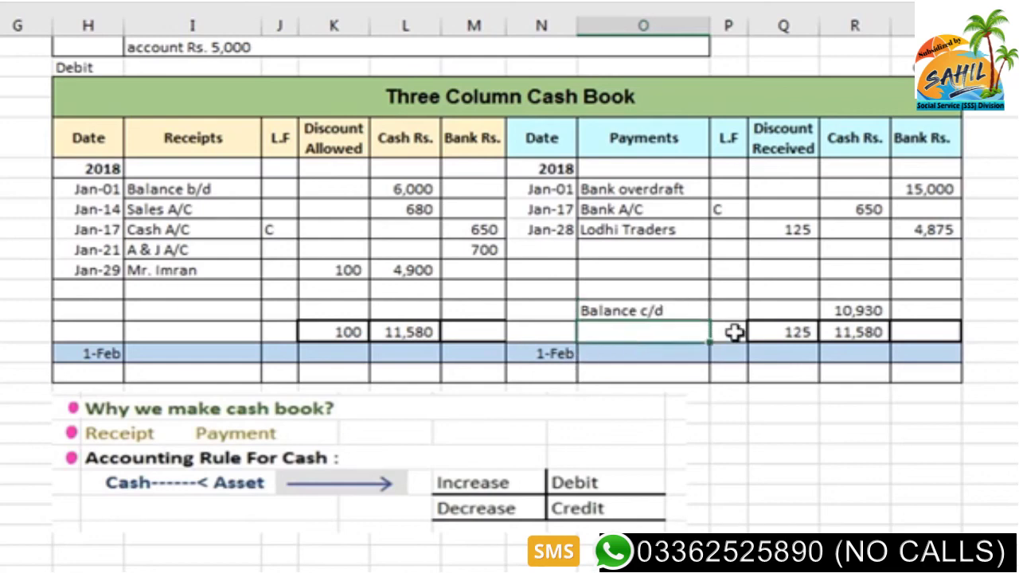